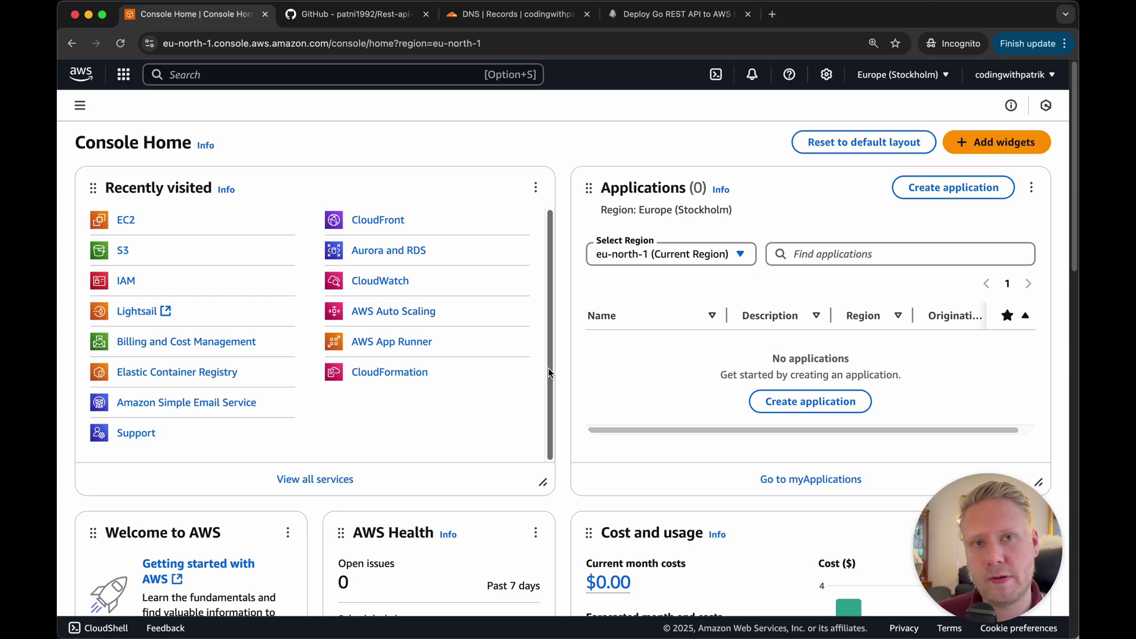
Glance over the GitHub repository tab, then return to the AWS Console Home
{"action": "key", "text": "ctrl+Tab"}
{"action": "scroll", "coordinate": [485, 368], "scroll_direction": "down", "scroll_amount": 5}
{"action": "scroll", "coordinate": [480, 339], "scroll_direction": "up", "scroll_amount": 3}
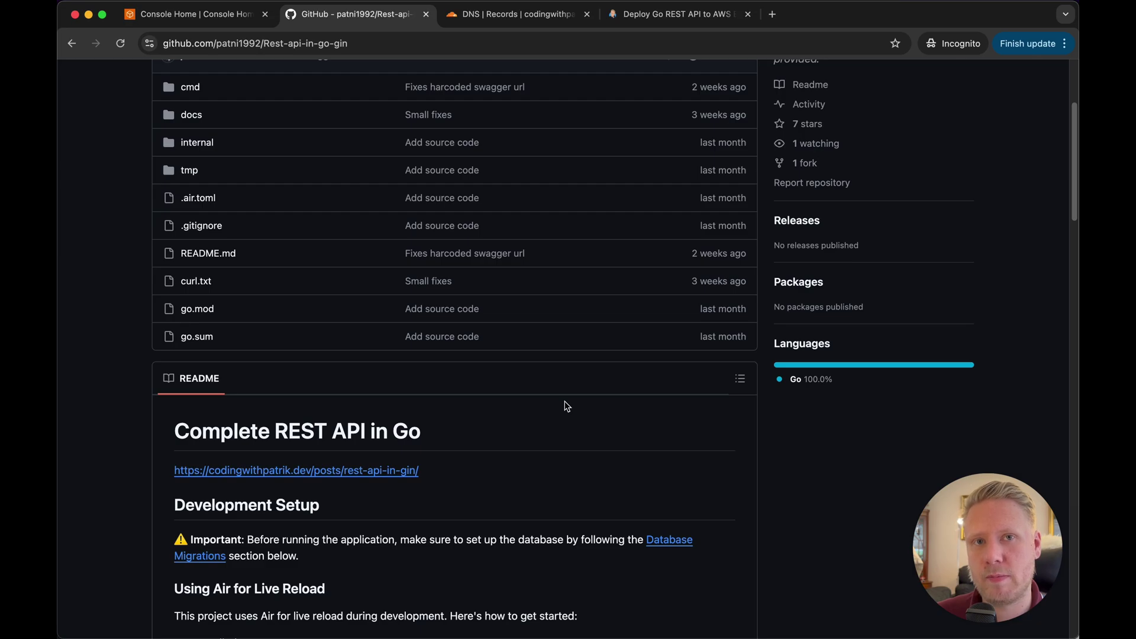
{"action": "key", "text": "super+1"}
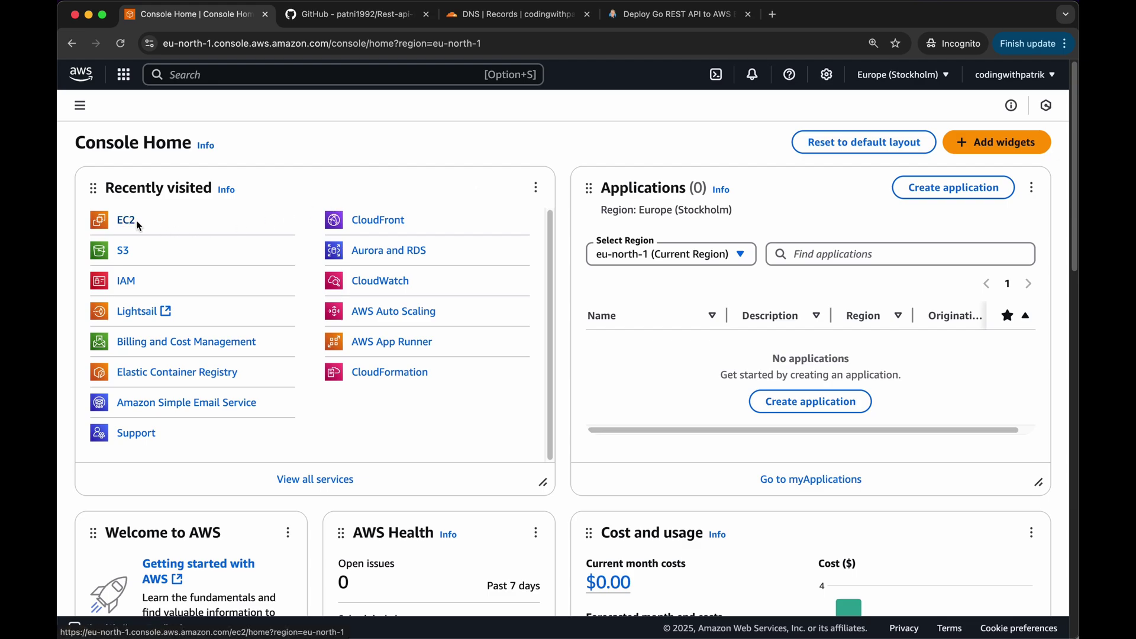
Find EC2 through the console search with 'ec2' and start a new instance launch
{"action": "left_click", "coordinate": [208, 76]}
{"action": "type", "text": "ec2"}
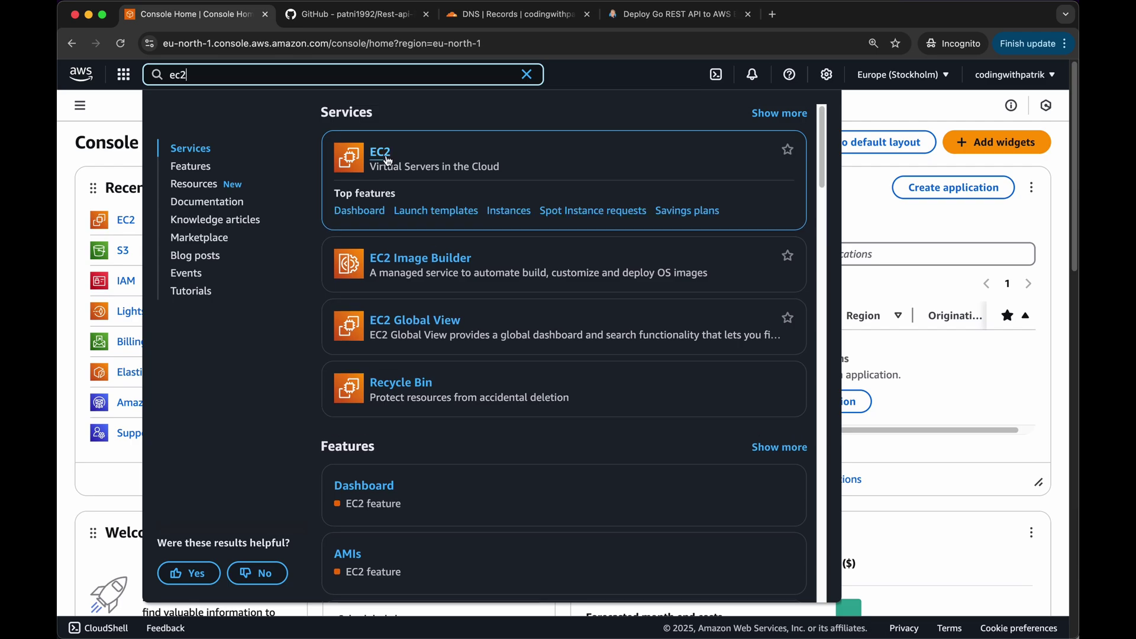
{"action": "left_click", "coordinate": [382, 157]}
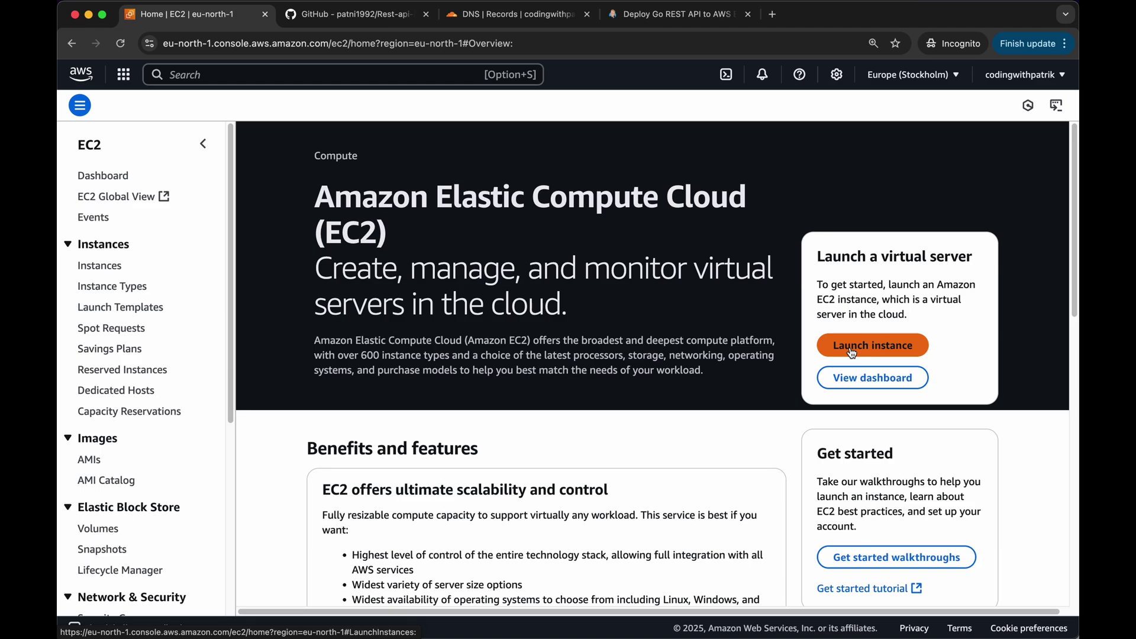
{"action": "left_click", "coordinate": [852, 353]}
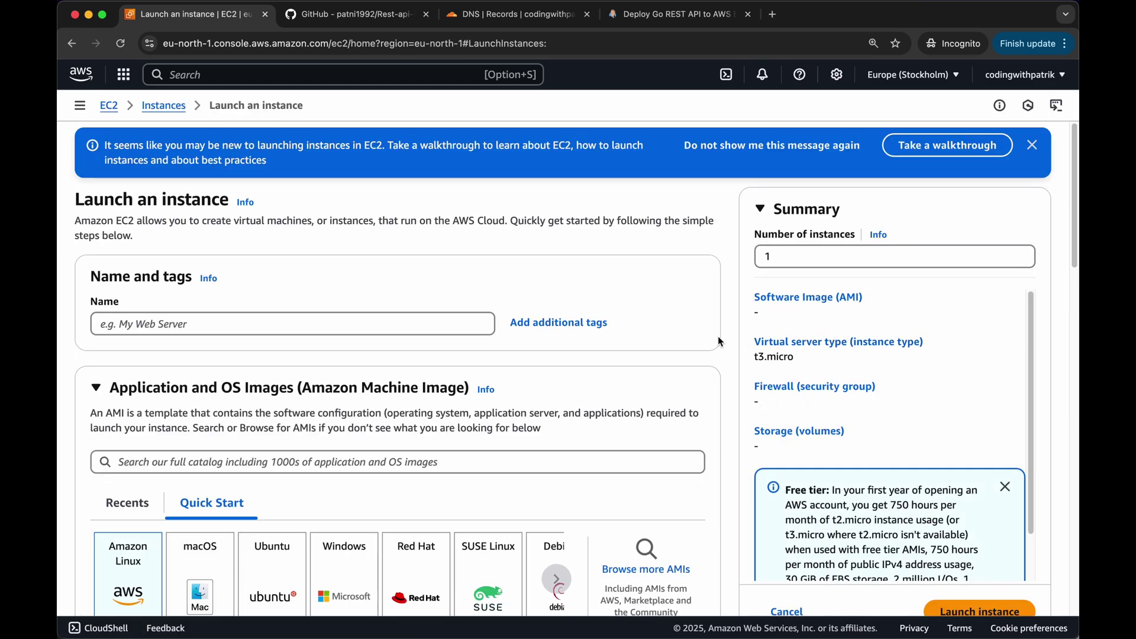
Name the new instance go-api, keeping the Amazon Linux 2023 AMI
{"action": "left_click", "coordinate": [370, 328]}
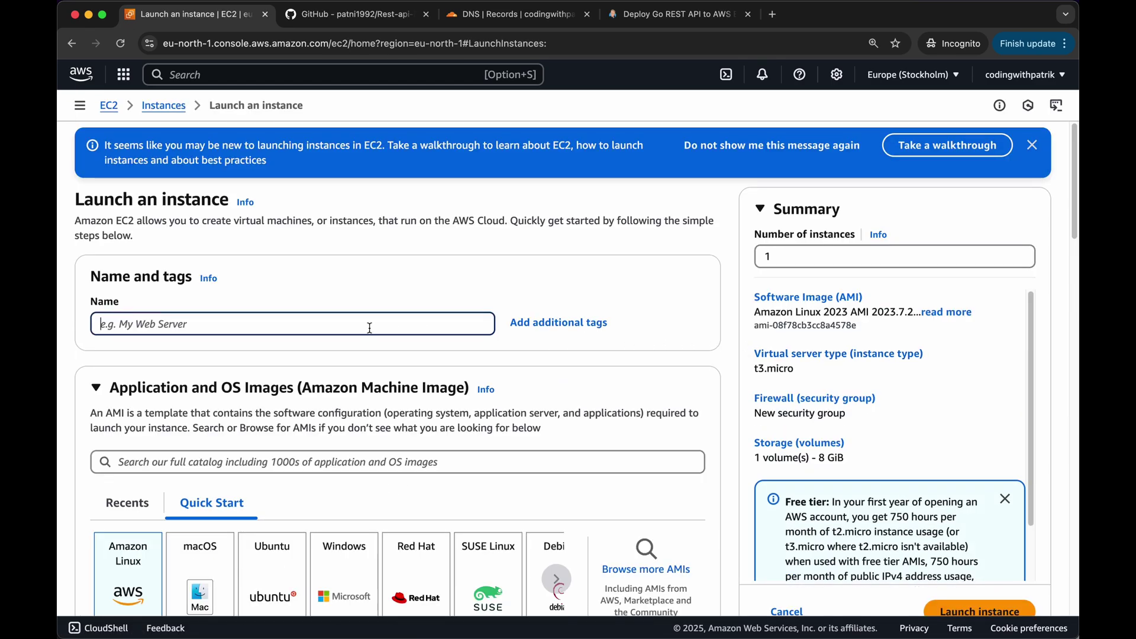
{"action": "type", "text": "go-api"}
{"action": "scroll", "coordinate": [348, 433], "scroll_direction": "down", "scroll_amount": 2}
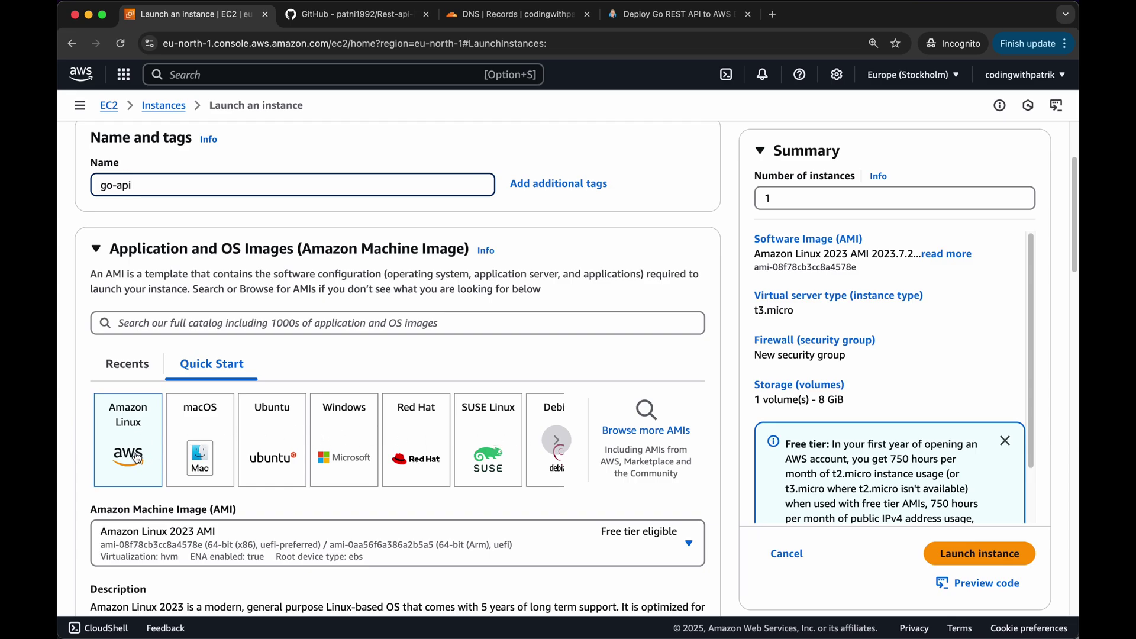
{"action": "scroll", "coordinate": [563, 524], "scroll_direction": "down", "scroll_amount": 1}
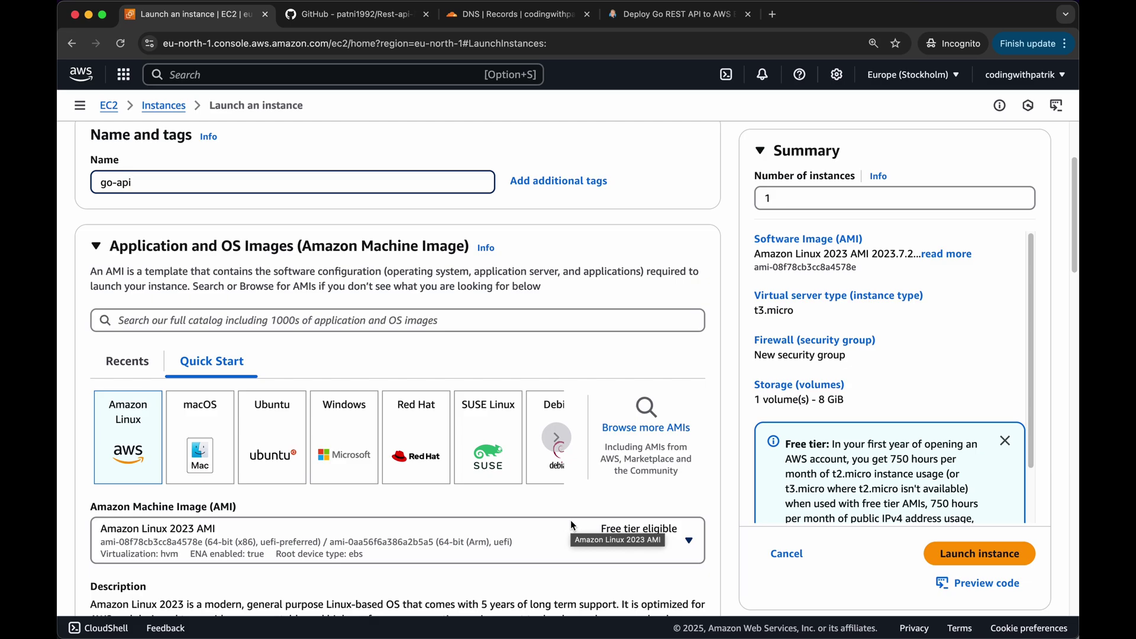
{"action": "scroll", "coordinate": [226, 438], "scroll_direction": "down", "scroll_amount": 2}
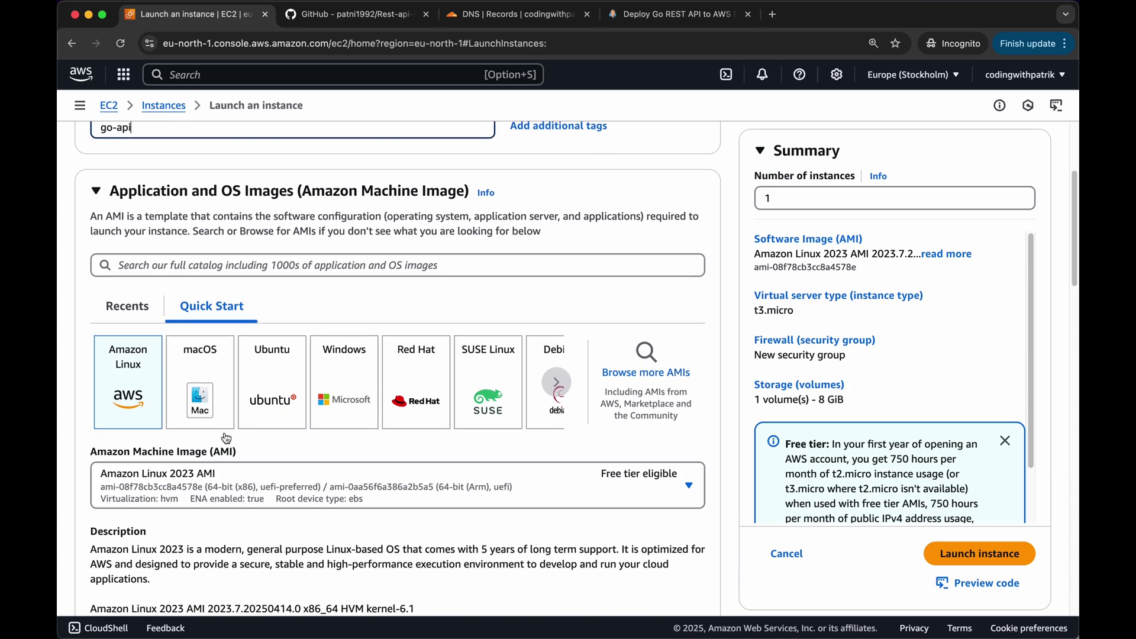
{"action": "scroll", "coordinate": [226, 438], "scroll_direction": "down", "scroll_amount": 10}
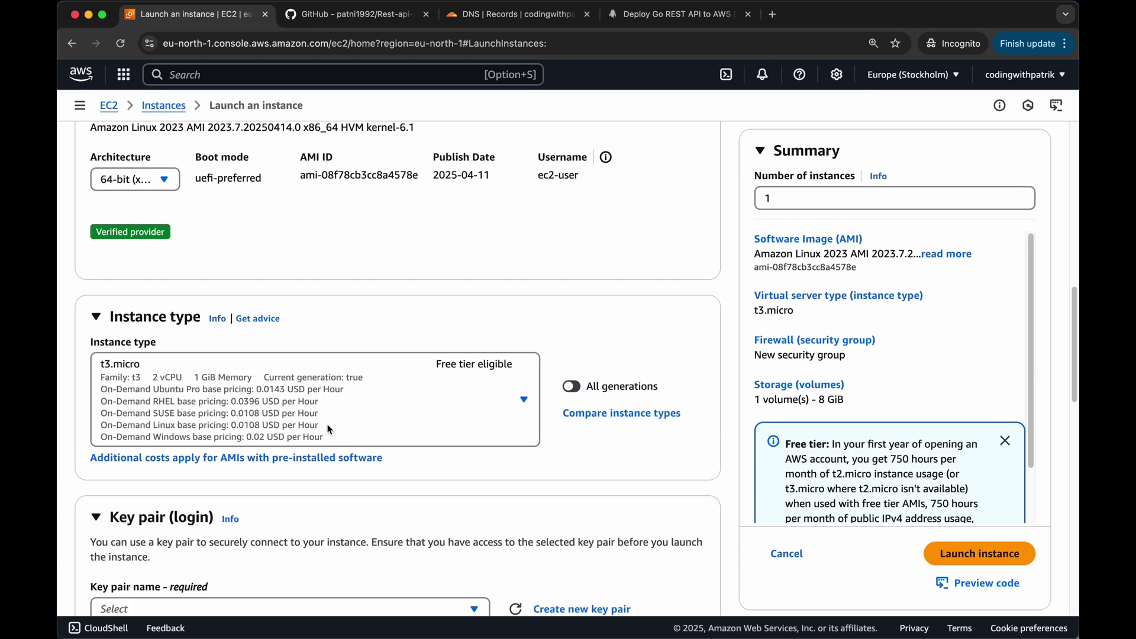
{"action": "scroll", "coordinate": [329, 424], "scroll_direction": "down", "scroll_amount": 1}
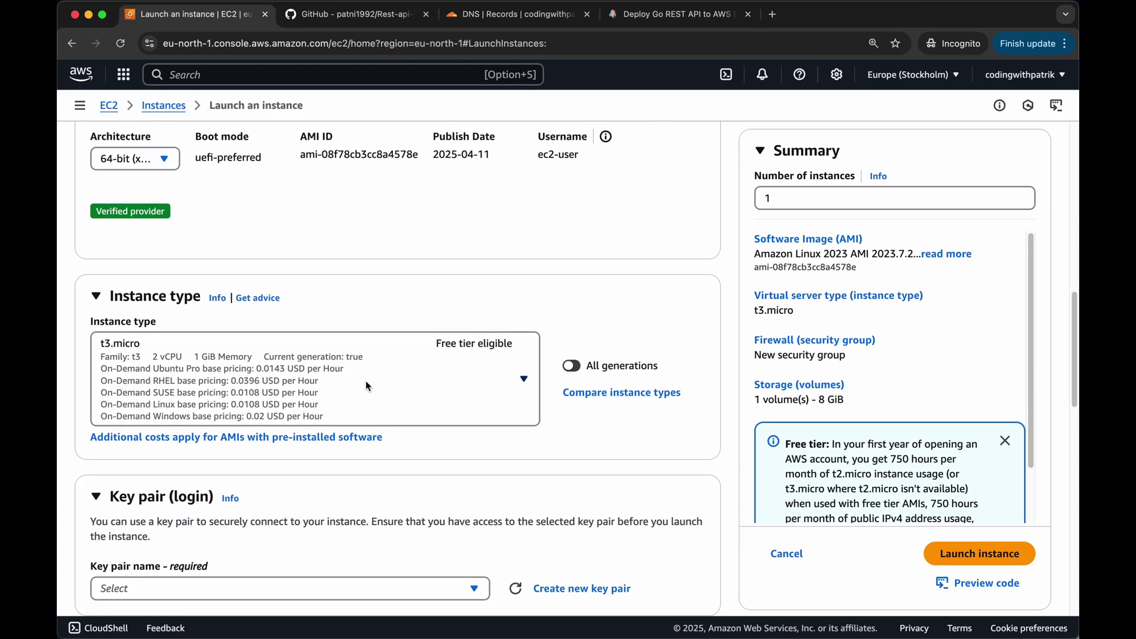
Confirm t3.micro as the instance type
{"action": "left_click", "coordinate": [521, 379]}
{"action": "scroll", "coordinate": [303, 340], "scroll_direction": "down", "scroll_amount": 2}
{"action": "scroll", "coordinate": [289, 320], "scroll_direction": "up", "scroll_amount": 3}
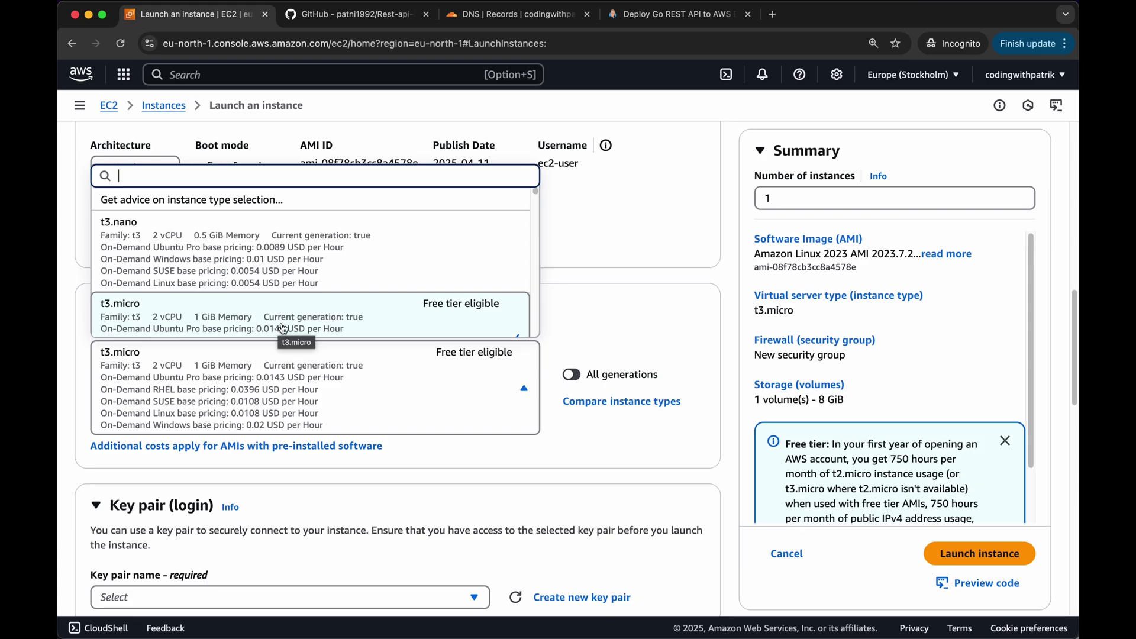
{"action": "left_click", "coordinate": [283, 329]}
{"action": "scroll", "coordinate": [434, 335], "scroll_direction": "down", "scroll_amount": 3}
{"action": "scroll", "coordinate": [435, 335], "scroll_direction": "down", "scroll_amount": 1}
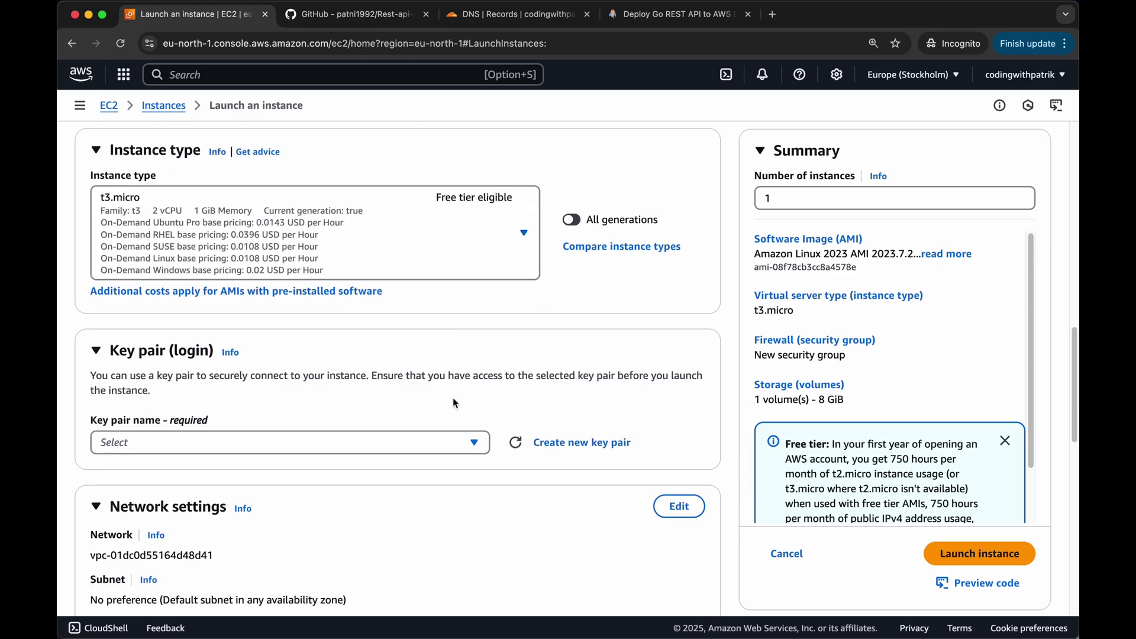
Create the RSA key pair go-api-key and save its .pem file to Downloads
{"action": "left_click", "coordinate": [584, 448]}
{"action": "type", "text": "go-api-key"}
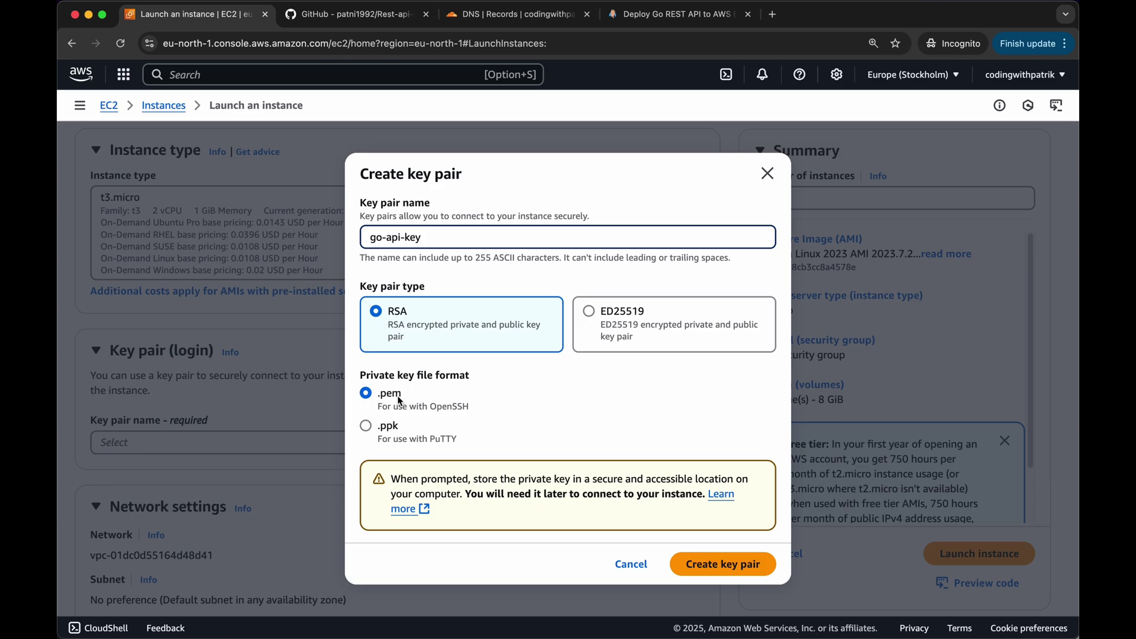
{"action": "left_click", "coordinate": [722, 565]}
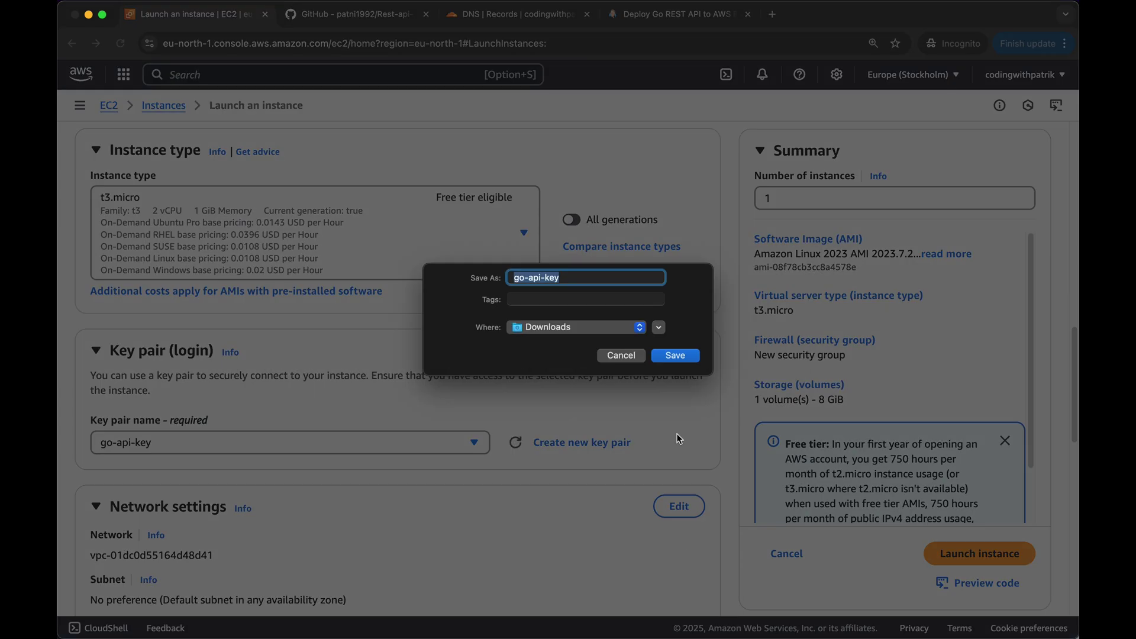
{"action": "left_click", "coordinate": [687, 359]}
{"action": "scroll", "coordinate": [519, 414], "scroll_direction": "down", "scroll_amount": 1}
{"action": "scroll", "coordinate": [562, 420], "scroll_direction": "down", "scroll_amount": 5}
{"action": "scroll", "coordinate": [427, 391], "scroll_direction": "down", "scroll_amount": 4}
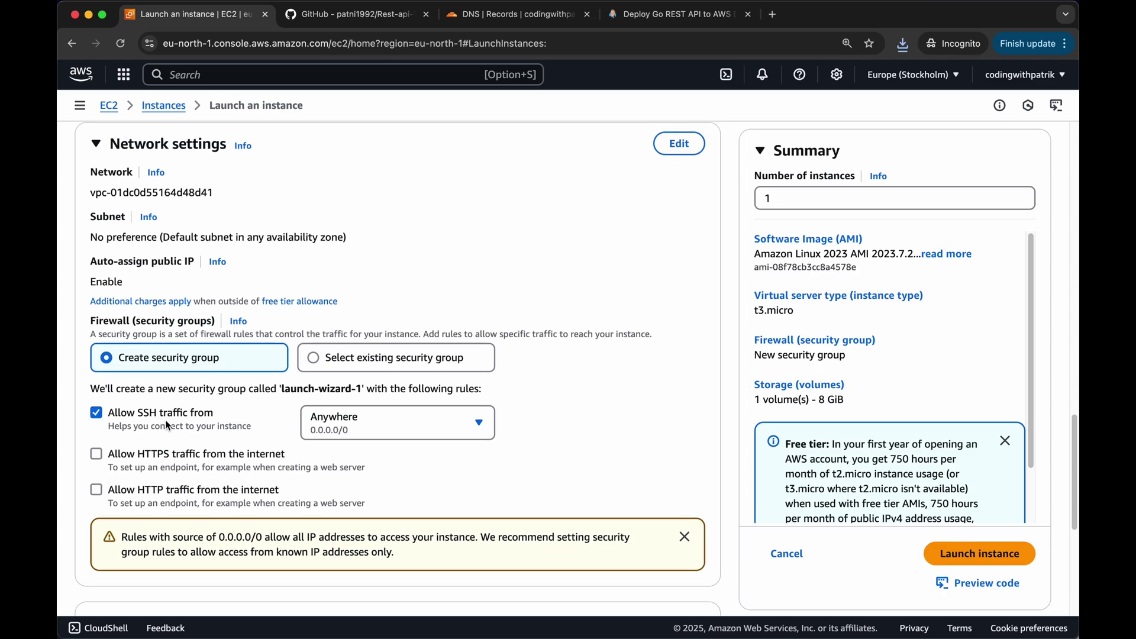
Allow HTTPS and HTTP traffic from the internet in the network settings
{"action": "left_click", "coordinate": [171, 456]}
{"action": "left_click", "coordinate": [168, 489]}
{"action": "scroll", "coordinate": [305, 418], "scroll_direction": "down", "scroll_amount": 5}
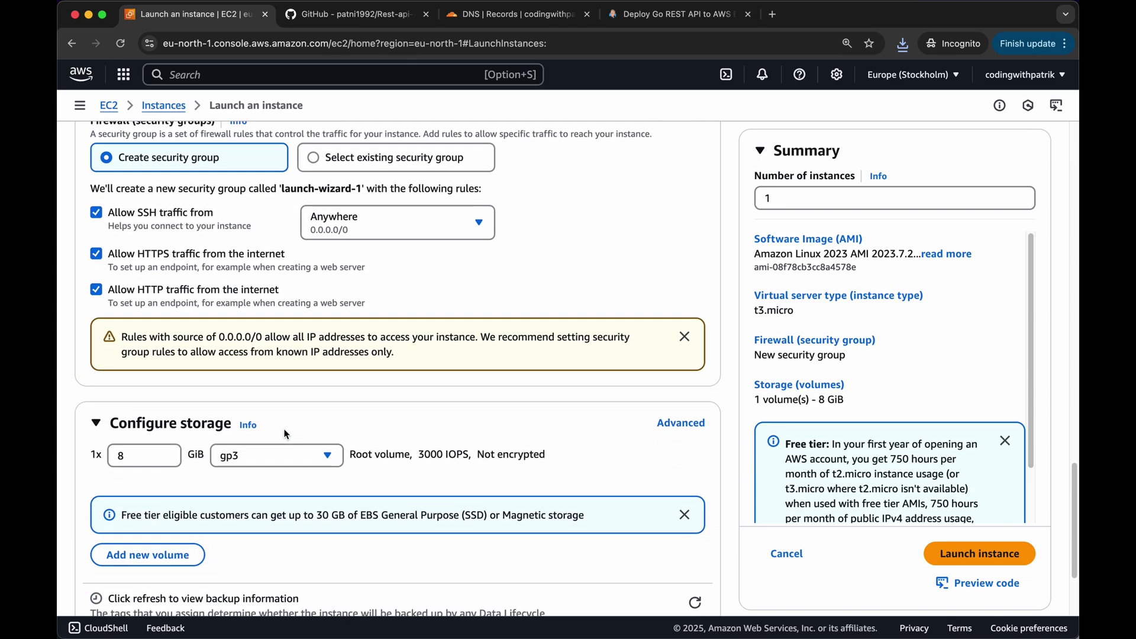
{"action": "scroll", "coordinate": [290, 415], "scroll_direction": "down", "scroll_amount": 2}
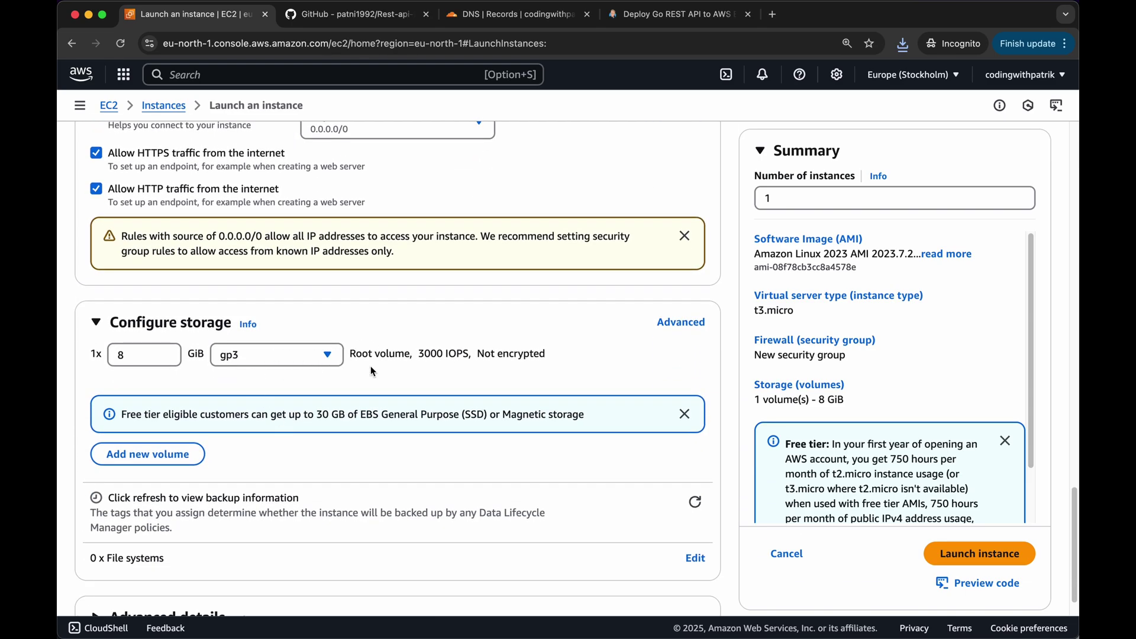
{"action": "scroll", "coordinate": [332, 414], "scroll_direction": "down", "scroll_amount": 1}
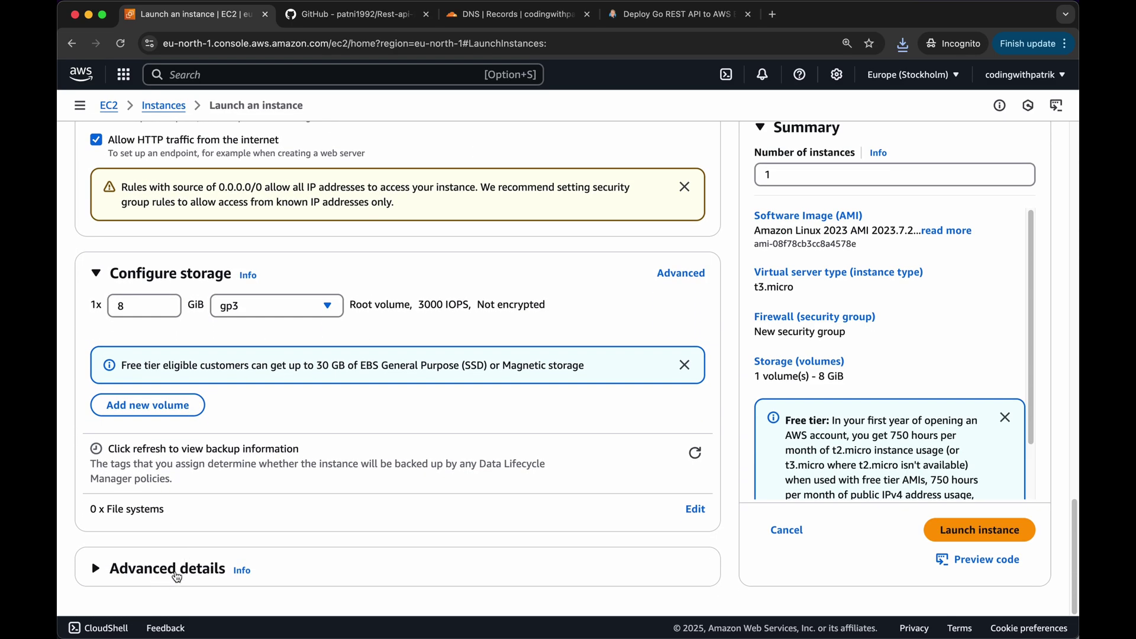
Review Advanced details, then launch the go-api instance
{"action": "left_click", "coordinate": [176, 569]}
{"action": "scroll", "coordinate": [197, 493], "scroll_direction": "down", "scroll_amount": 9}
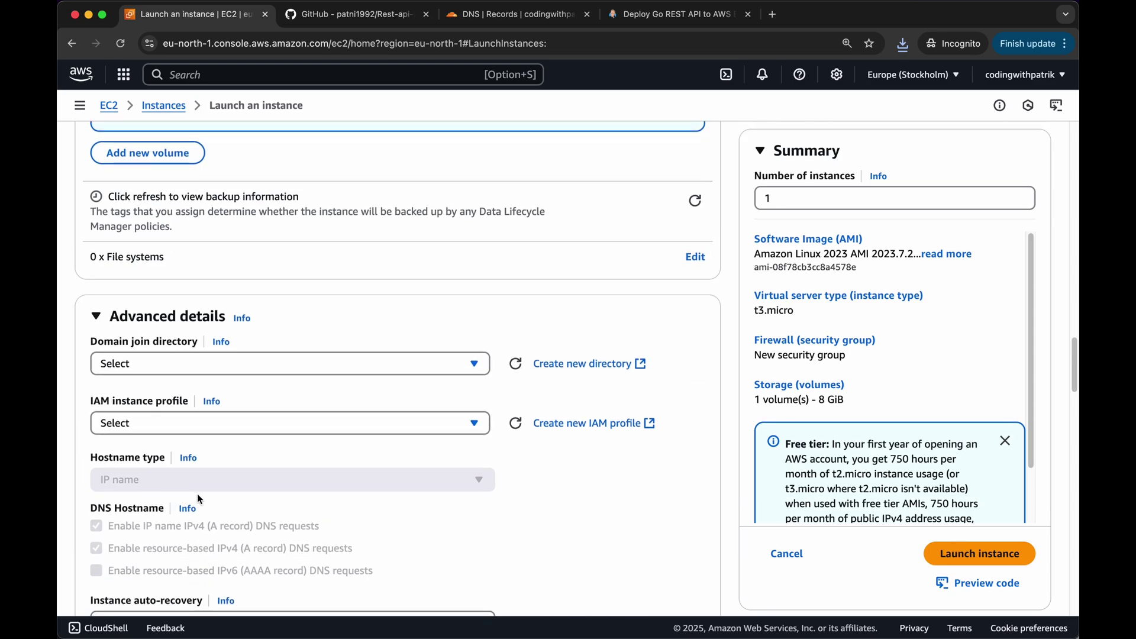
{"action": "scroll", "coordinate": [228, 355], "scroll_direction": "down", "scroll_amount": 2}
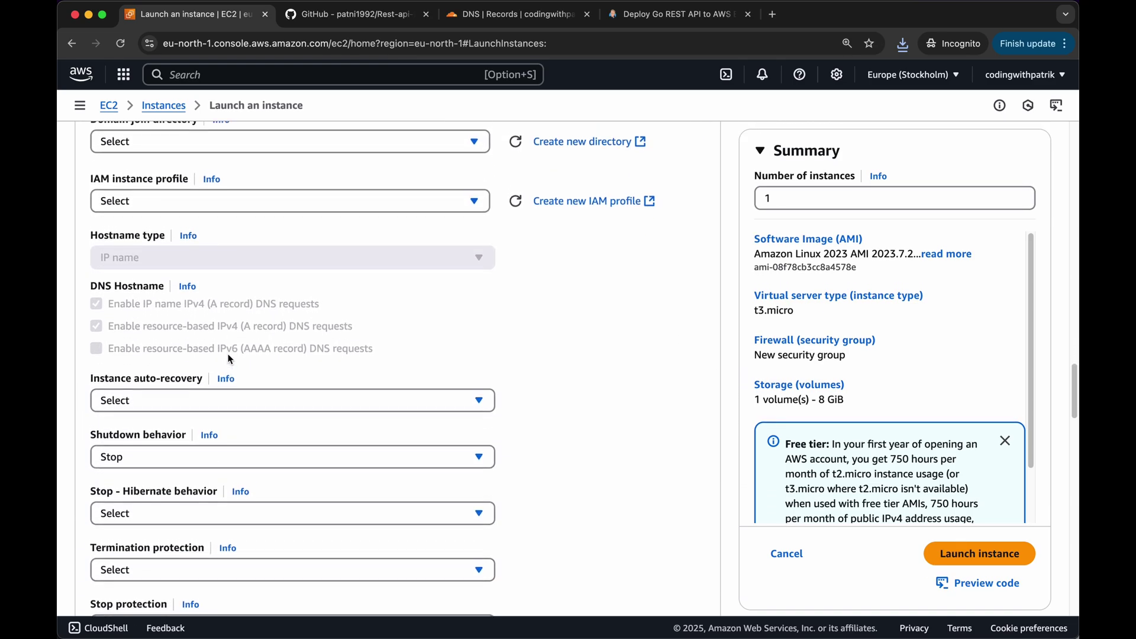
{"action": "scroll", "coordinate": [226, 355], "scroll_direction": "up", "scroll_amount": 2}
{"action": "scroll", "coordinate": [225, 356], "scroll_direction": "up", "scroll_amount": 1}
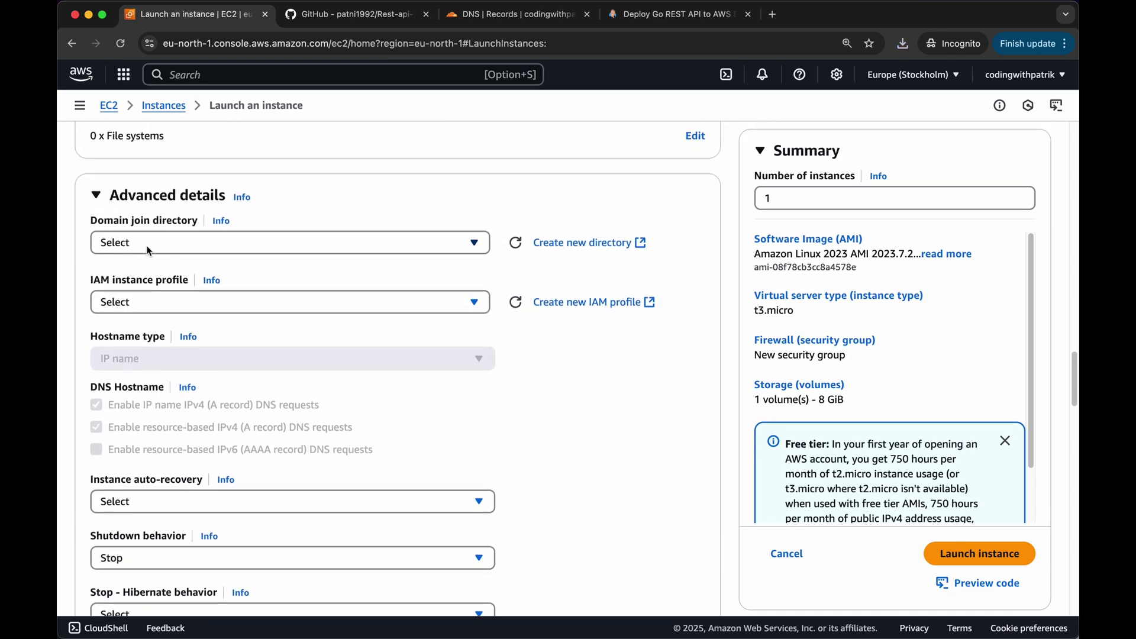
{"action": "left_click", "coordinate": [153, 203]}
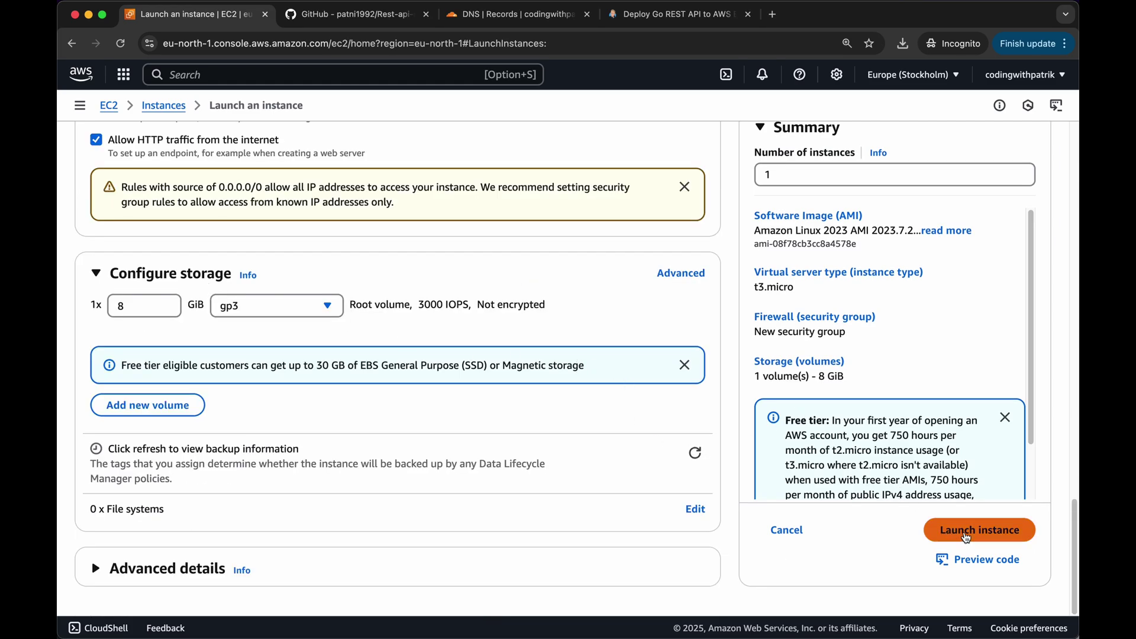
{"action": "left_click", "coordinate": [966, 536]}
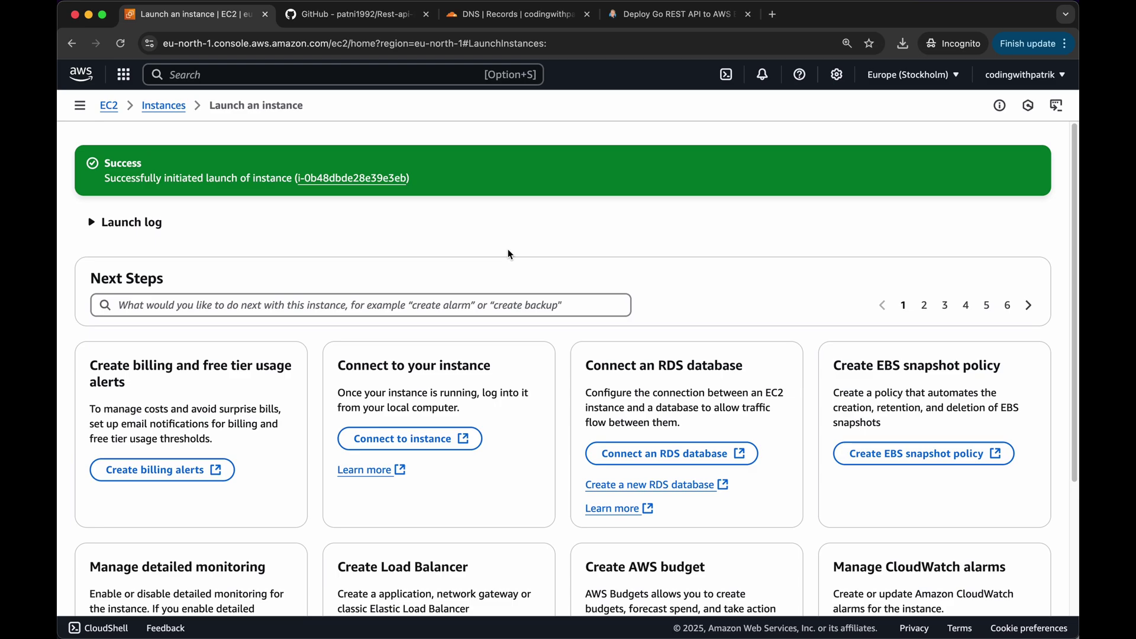
Make ~/Downloads/go-api-key.pem owner read-only with chmod 400
{"action": "key", "text": "ctrl+alt+t"}
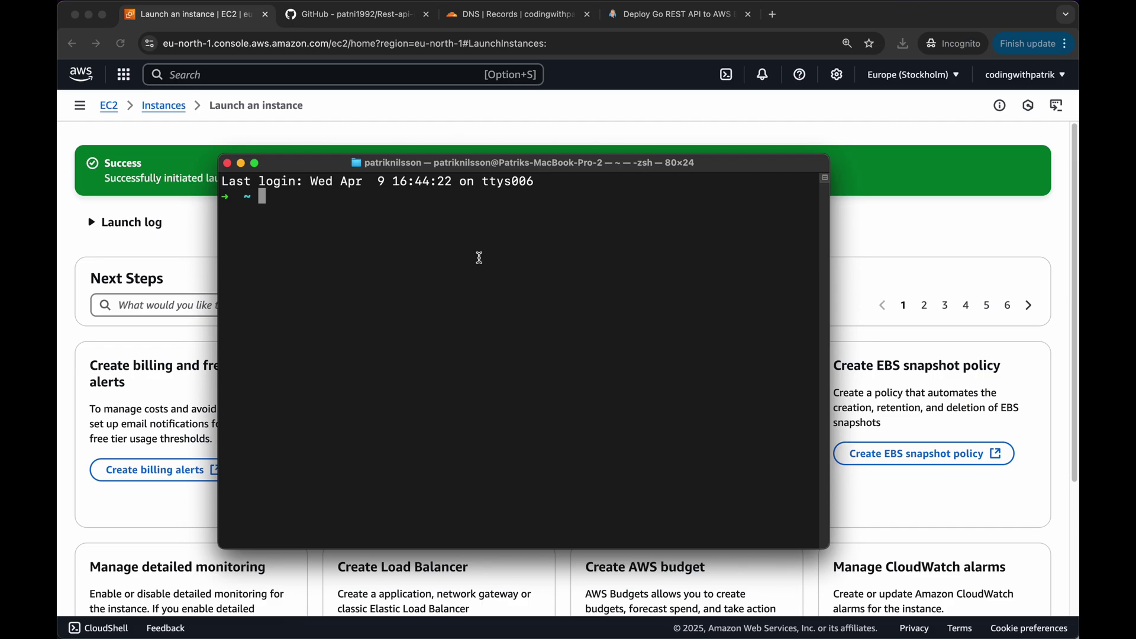
{"action": "type", "text": "cd ~/Downloads/"}
{"action": "key", "text": "Return"}
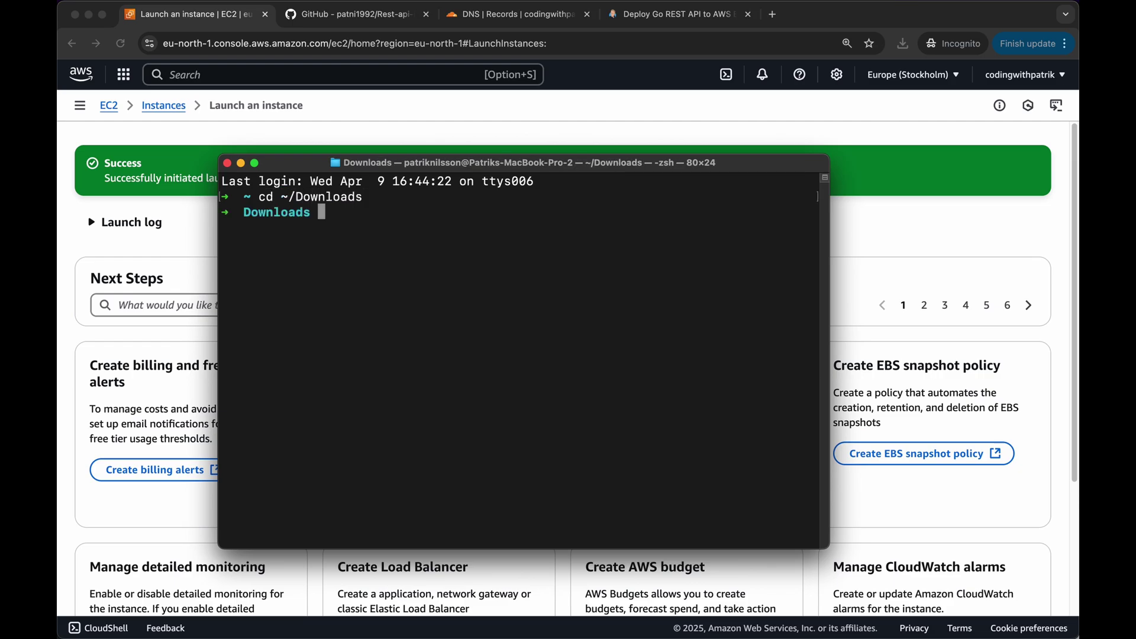
{"action": "type", "text": "chmod 400 go-api-"}
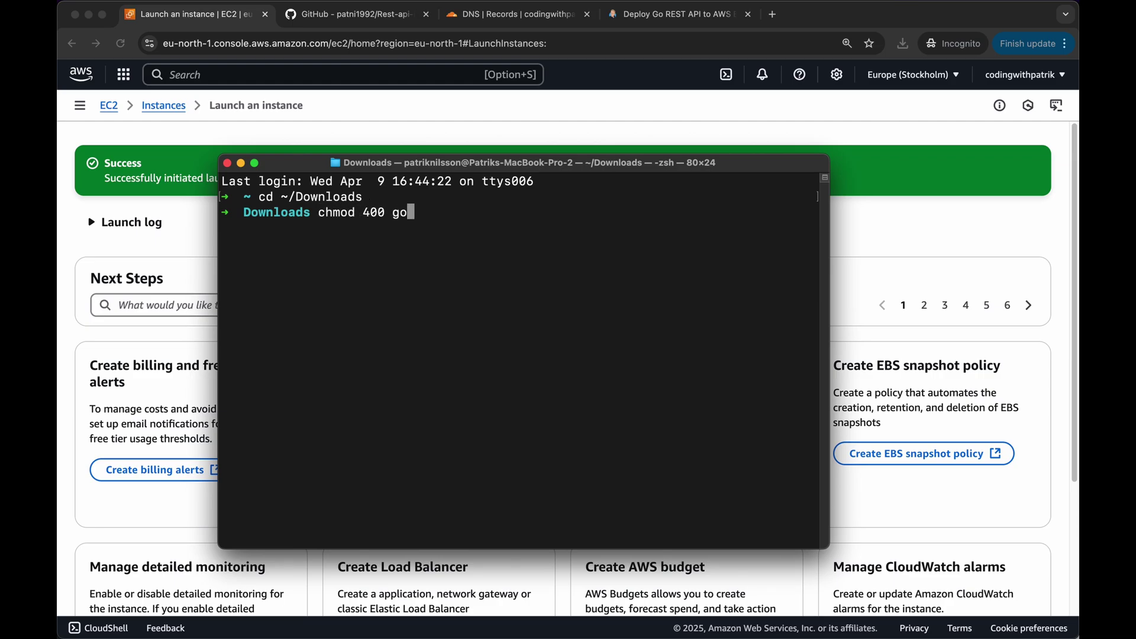
{"action": "key", "text": "Tab"}
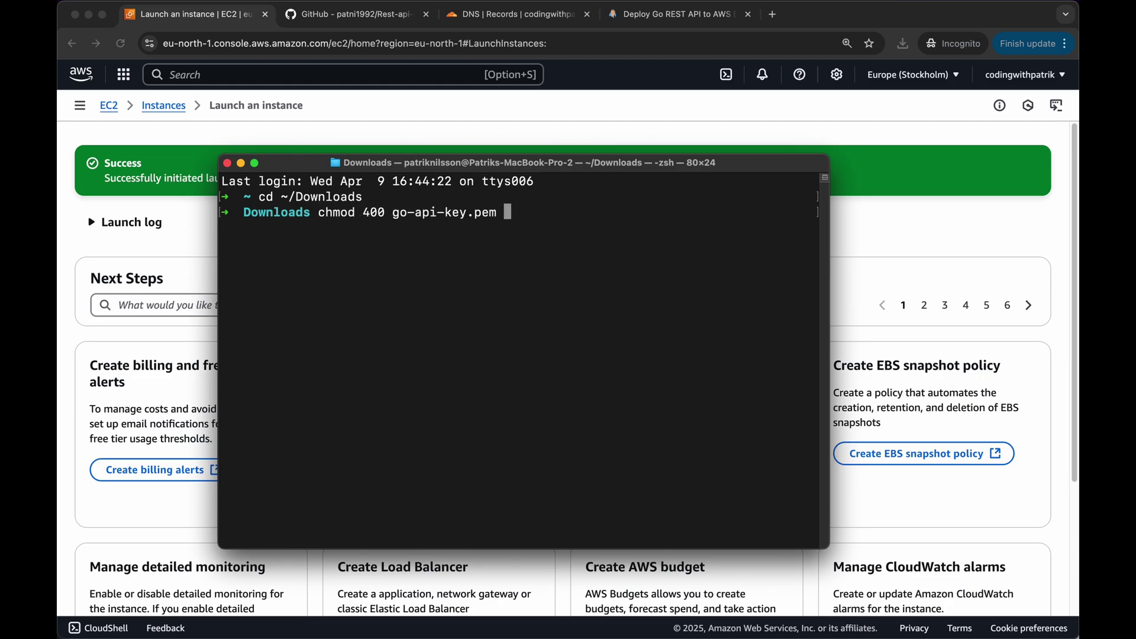
{"action": "key", "text": "Return"}
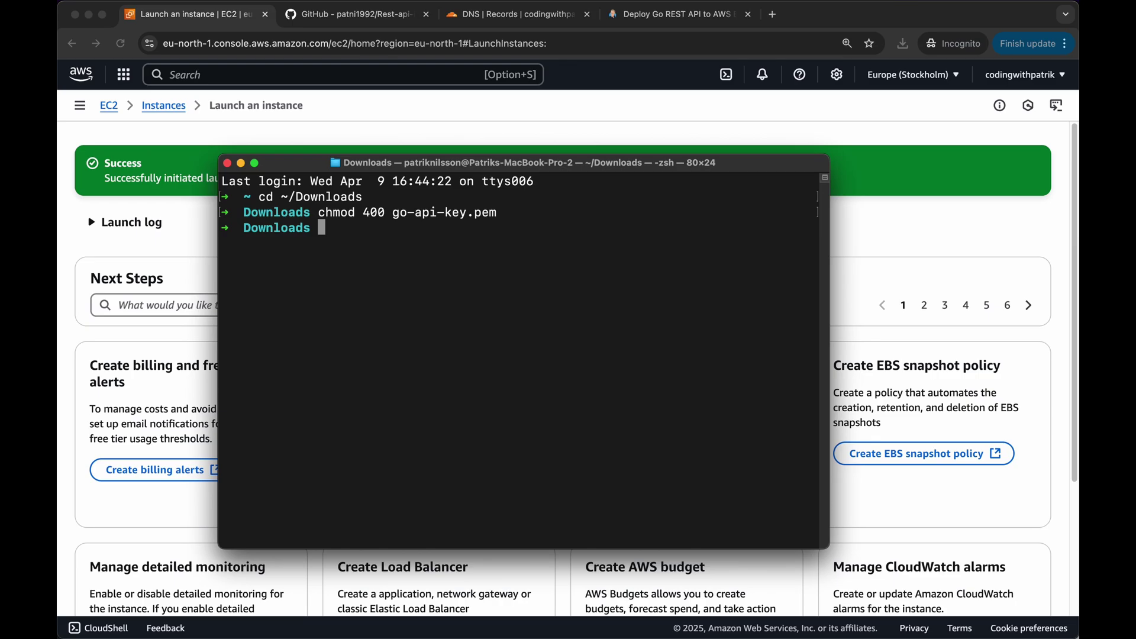
{"action": "left_click", "coordinate": [453, 115]}
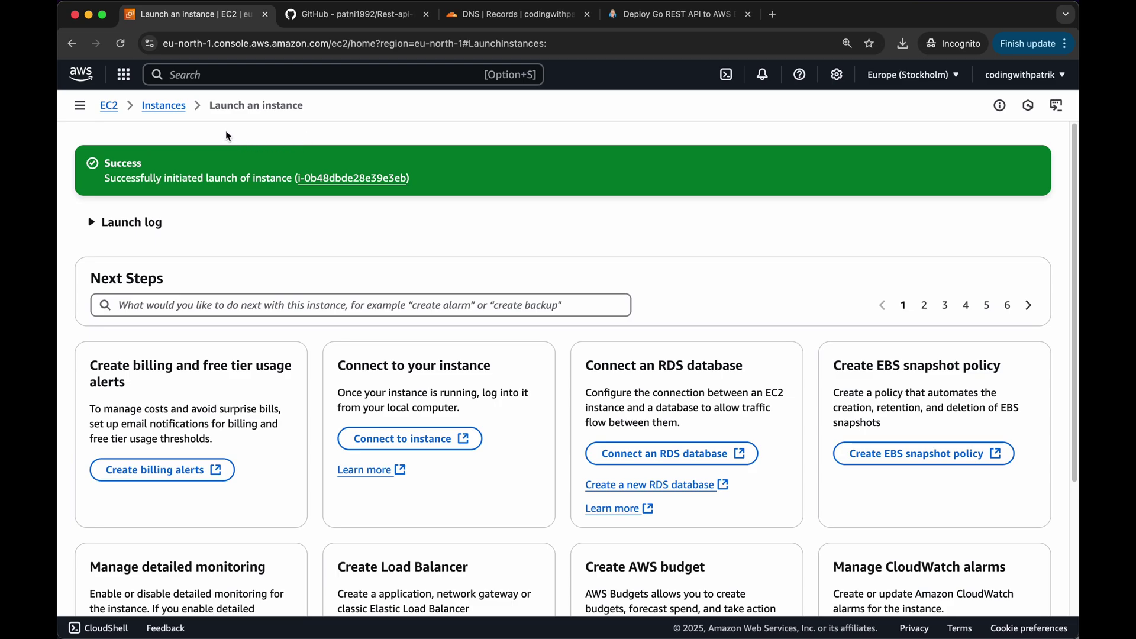
Copy the go-api instance's public IPv4 address 13.49.18.76 from the Instances list
{"action": "left_click", "coordinate": [166, 110]}
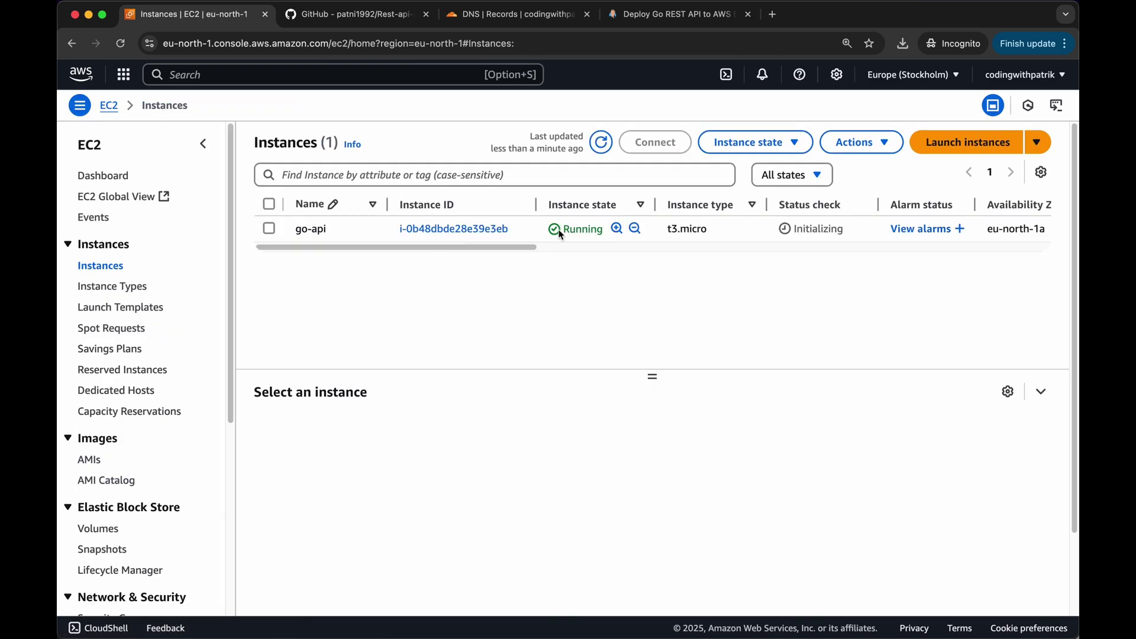
{"action": "left_click_drag", "start_coordinate": [525, 247], "coordinate": [673, 247]}
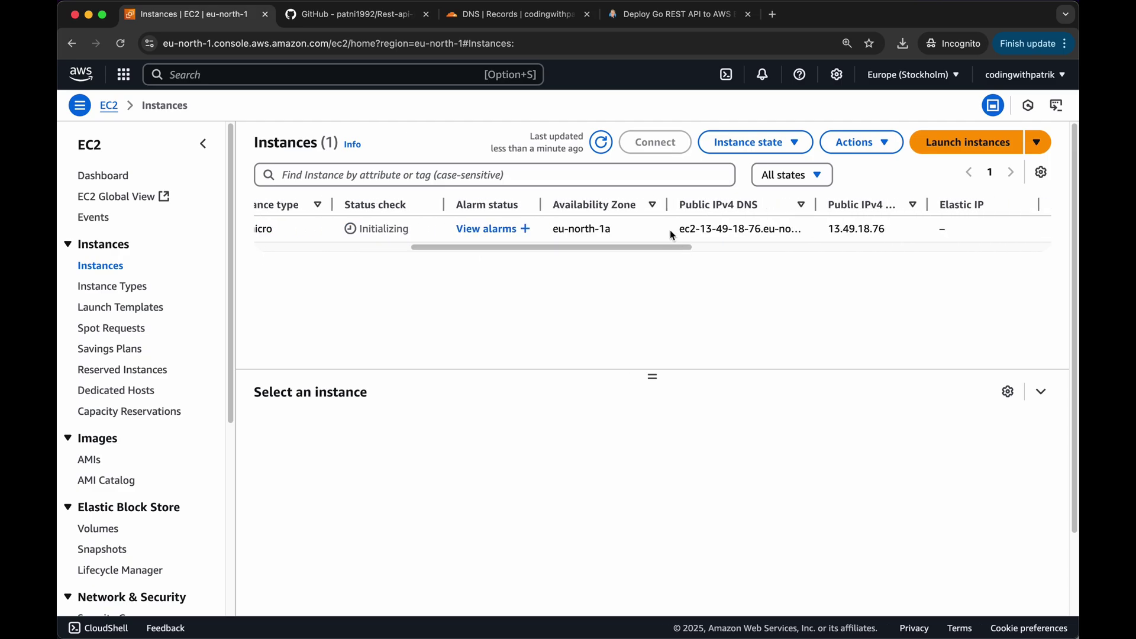
{"action": "left_click_drag", "start_coordinate": [830, 227], "coordinate": [887, 233]}
{"action": "key", "text": "super+c"}
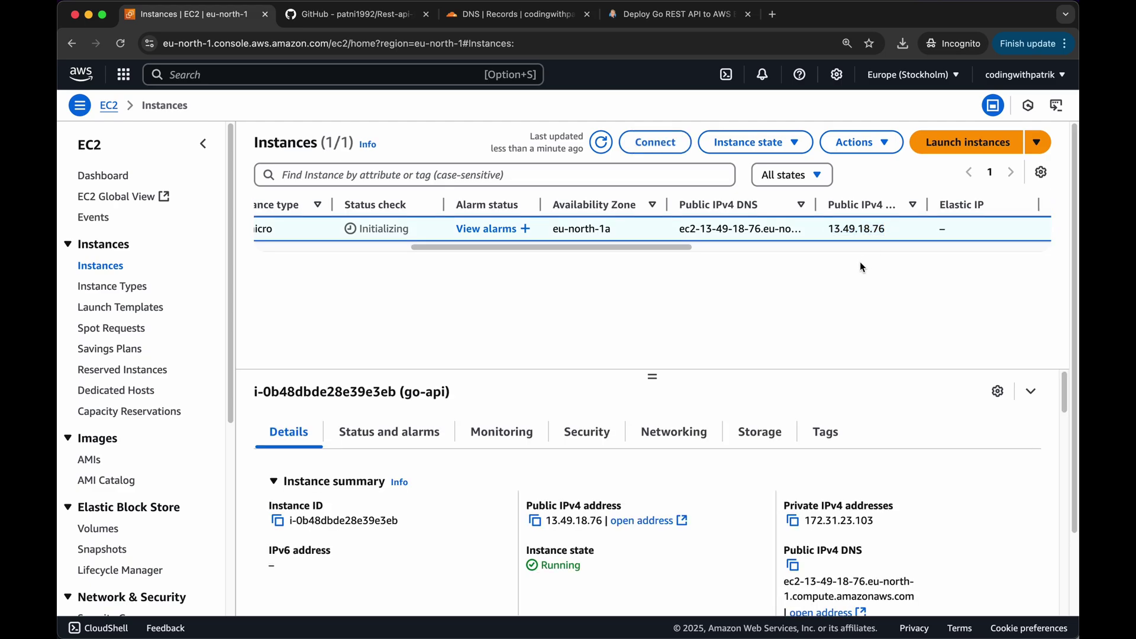
{"action": "key", "text": "super+Tab"}
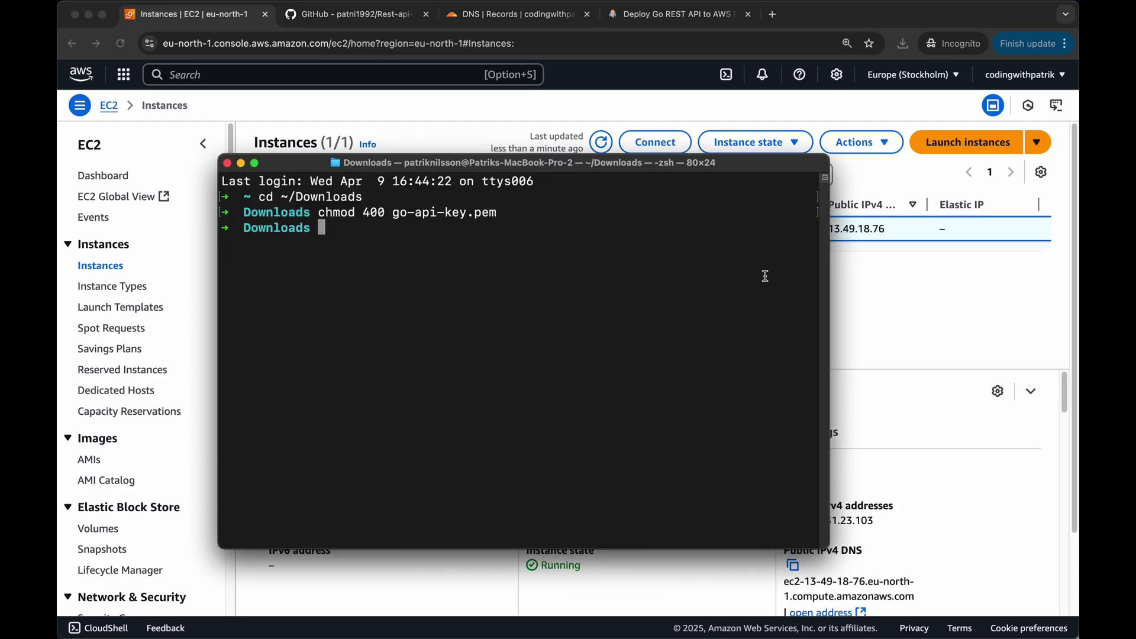
SSH into 13.49.18.76 as ec2-user using go-api-key.pem, accepting the host key
{"action": "type", "text": "ssh -i go-ap"}
{"action": "key", "text": "Tab"}
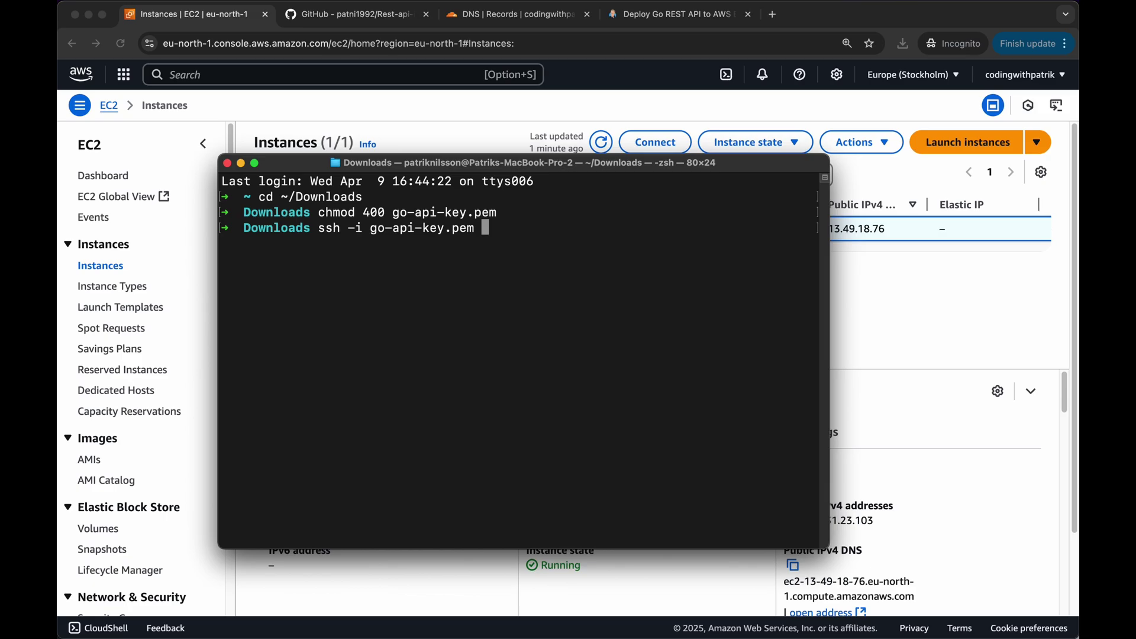
{"action": "type", "text": "ec2-user@"}
{"action": "key", "text": "super+v"}
{"action": "key", "text": "Return"}
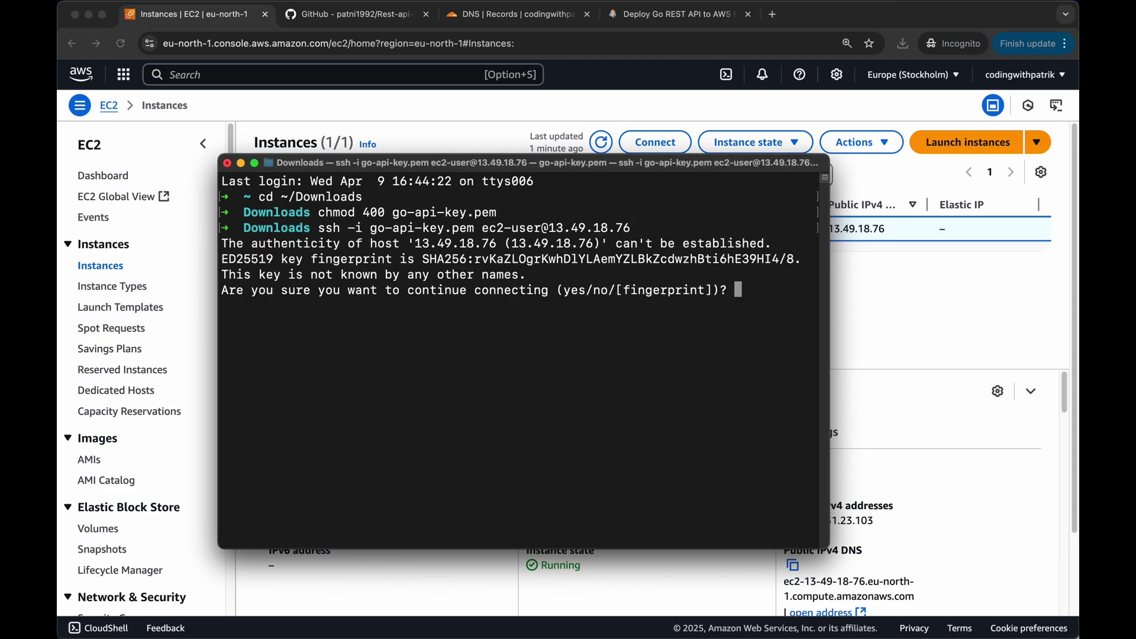
{"action": "type", "text": "yes"}
{"action": "key", "text": "Return"}
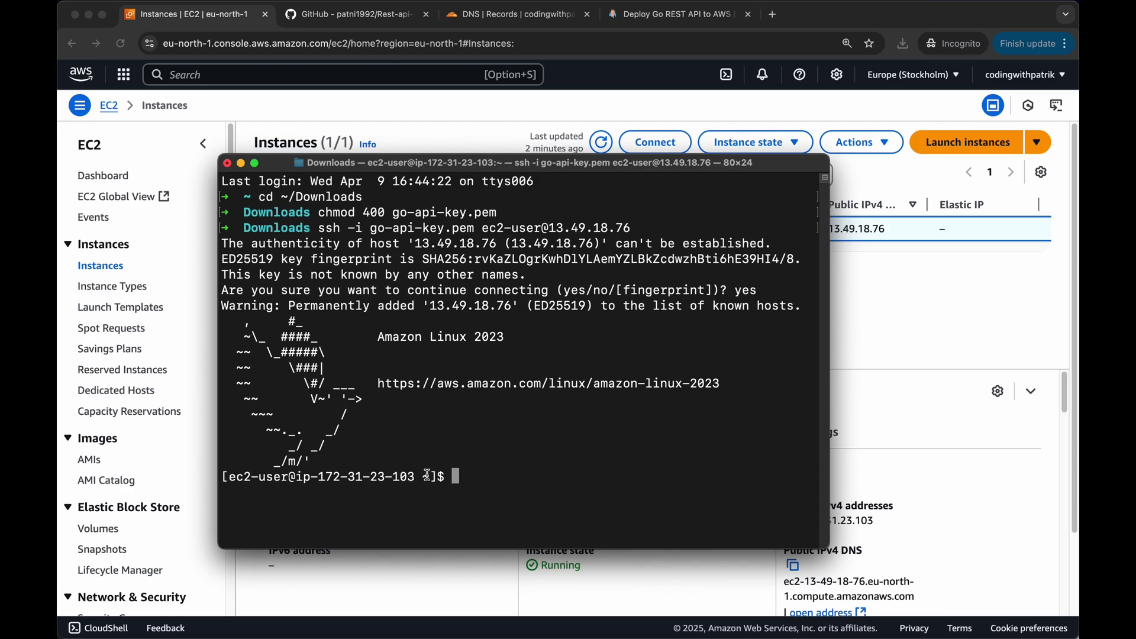
{"action": "type", "text": "sudo dnf install git golang -y"}
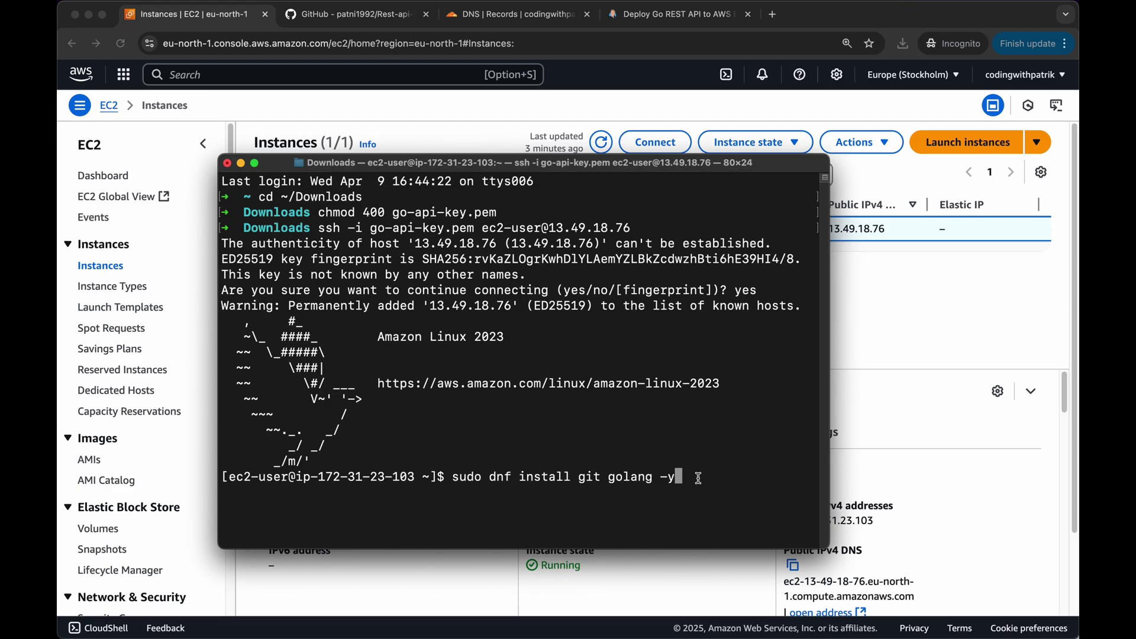
Install git and golang 1.24.2 on the instance with sudo dnf install
{"action": "key", "text": "Return"}
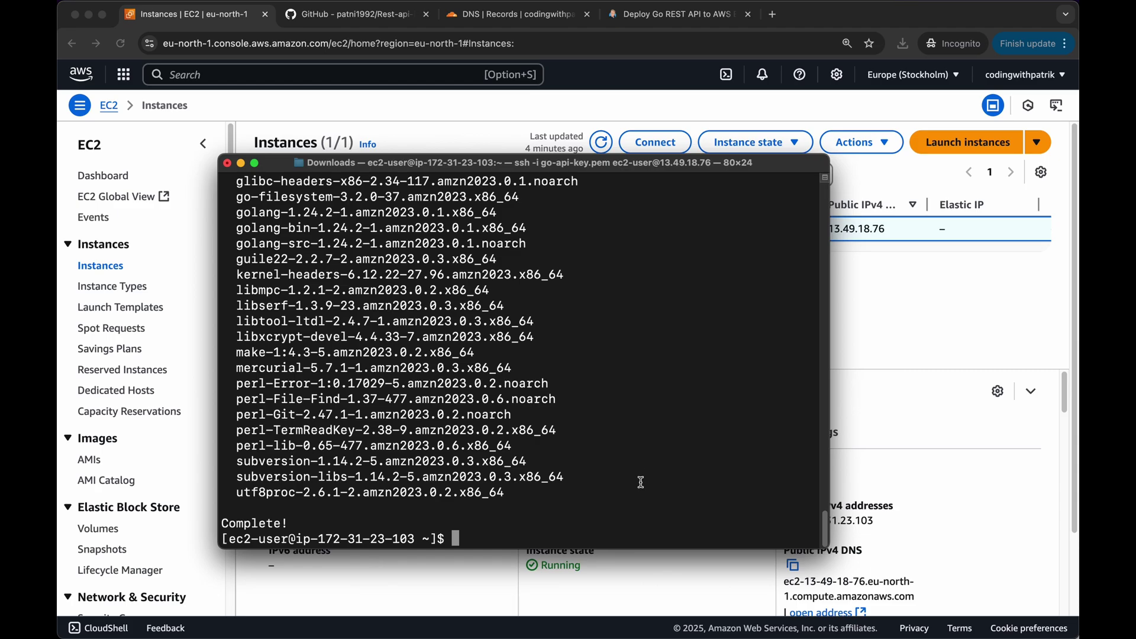
Clone the Rest-api-in-go-gin repository onto the instance using its GitHub HTTPS URL
{"action": "left_click", "coordinate": [374, 20]}
{"action": "scroll", "coordinate": [520, 302], "scroll_direction": "up", "scroll_amount": 5}
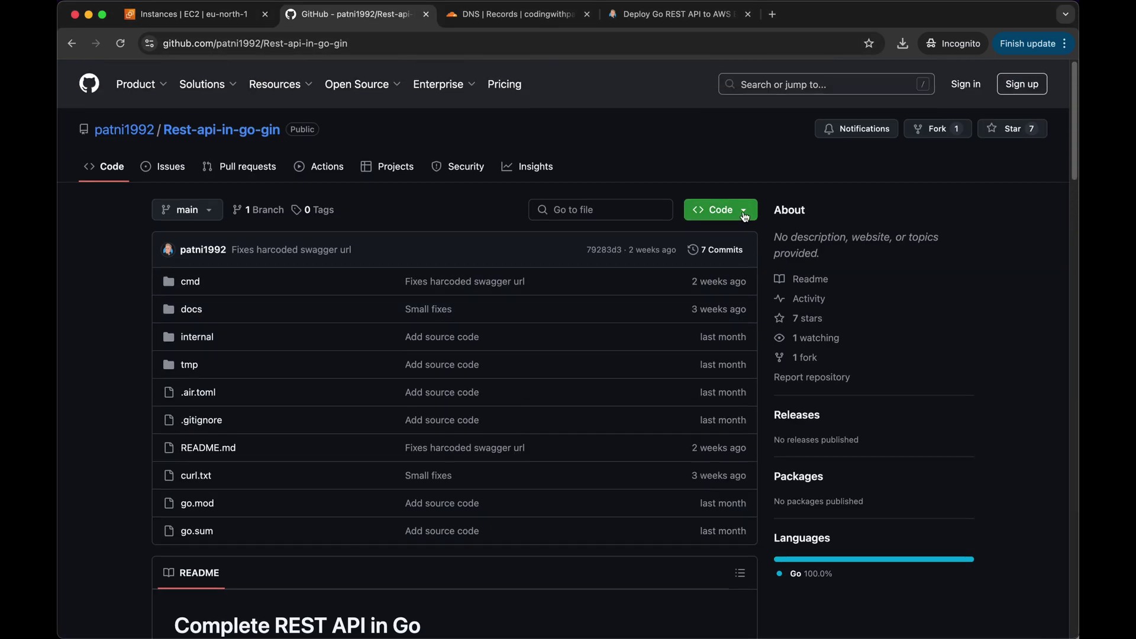
{"action": "left_click", "coordinate": [744, 214]}
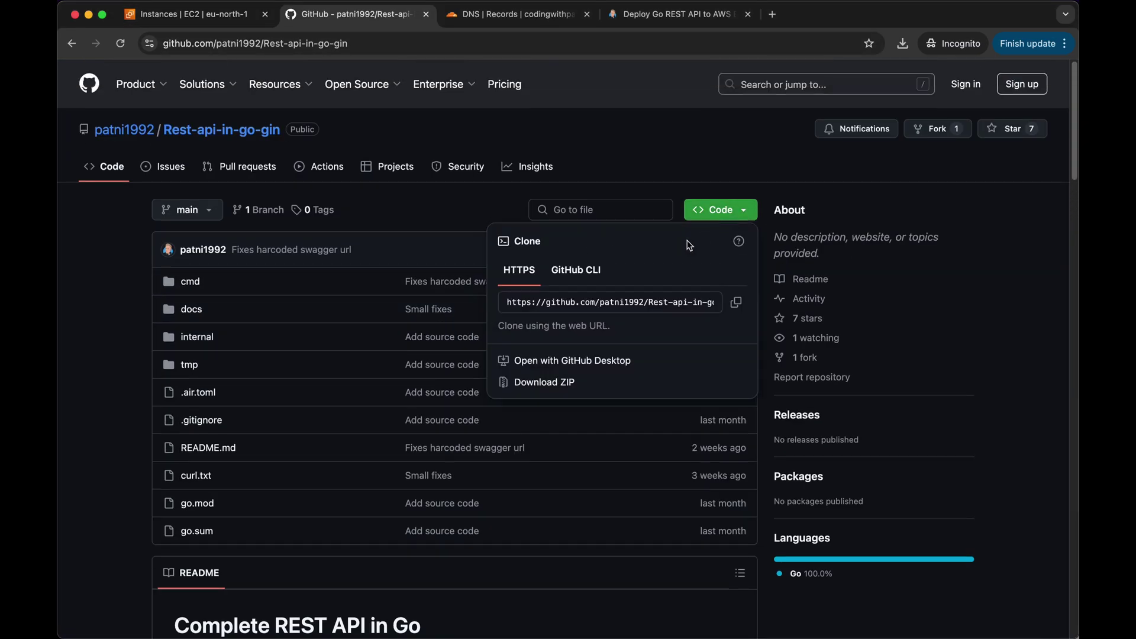
{"action": "left_click", "coordinate": [736, 303]}
{"action": "key", "text": "super+Tab"}
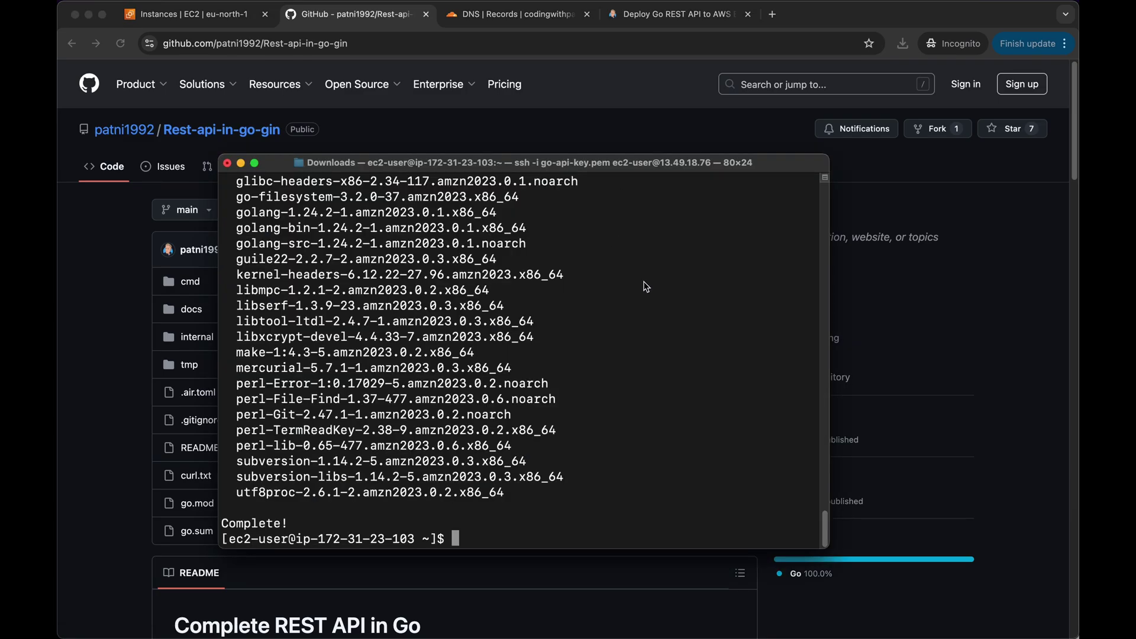
{"action": "type", "text": "git clone"}
{"action": "type", "text": "https://github.com/patni1992/Rest-api-in-go-gin.git"}
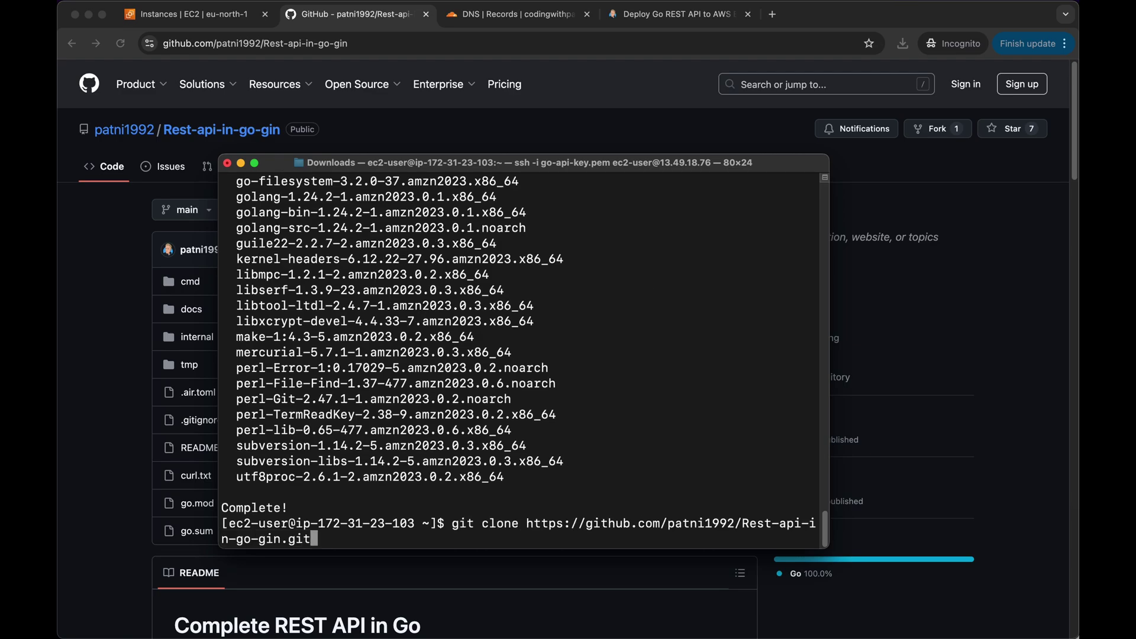
{"action": "key", "text": "Return"}
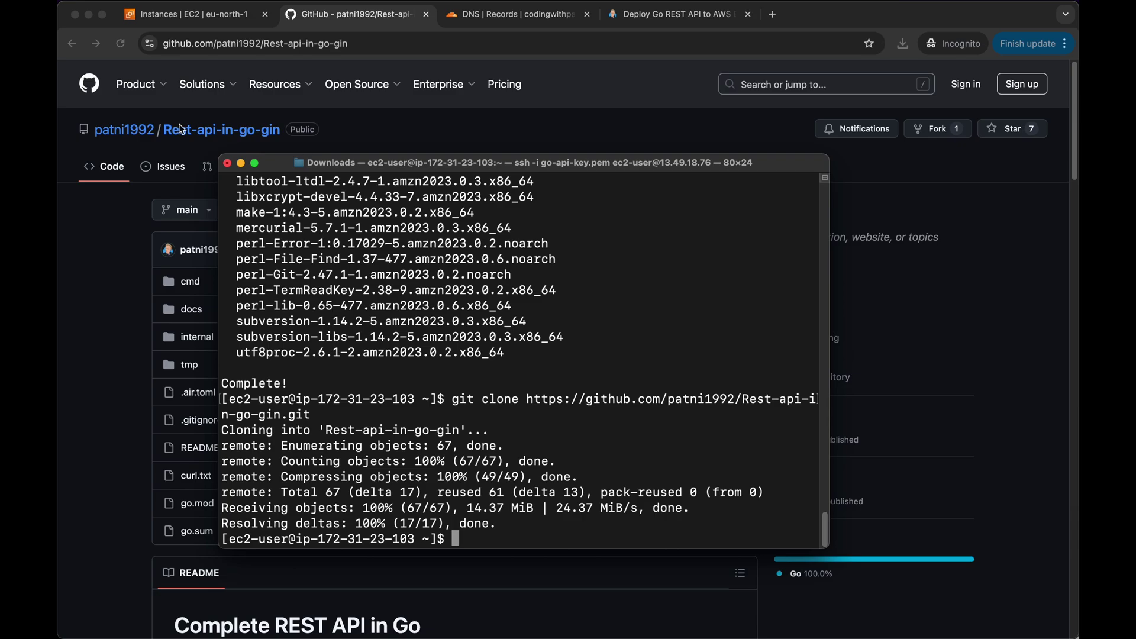
Maximize the terminal and move into the Rest-api-in-go-gin folder
{"action": "left_click", "coordinate": [254, 163]}
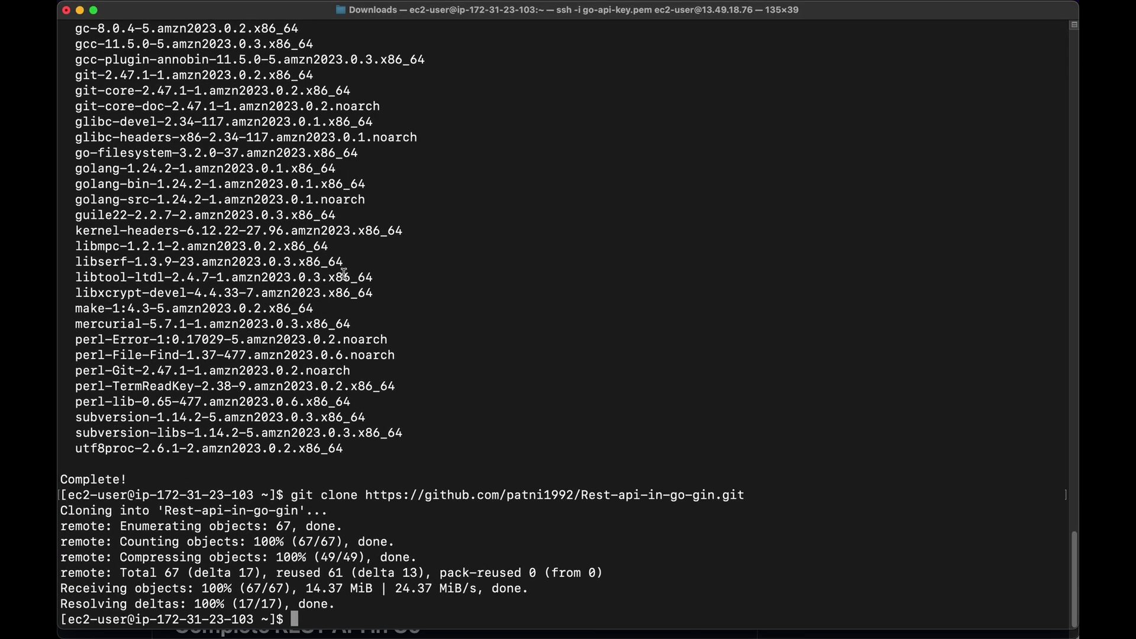
{"action": "type", "text": "c"}
{"action": "type", "text": "d Res"}
{"action": "key", "text": "Tab"}
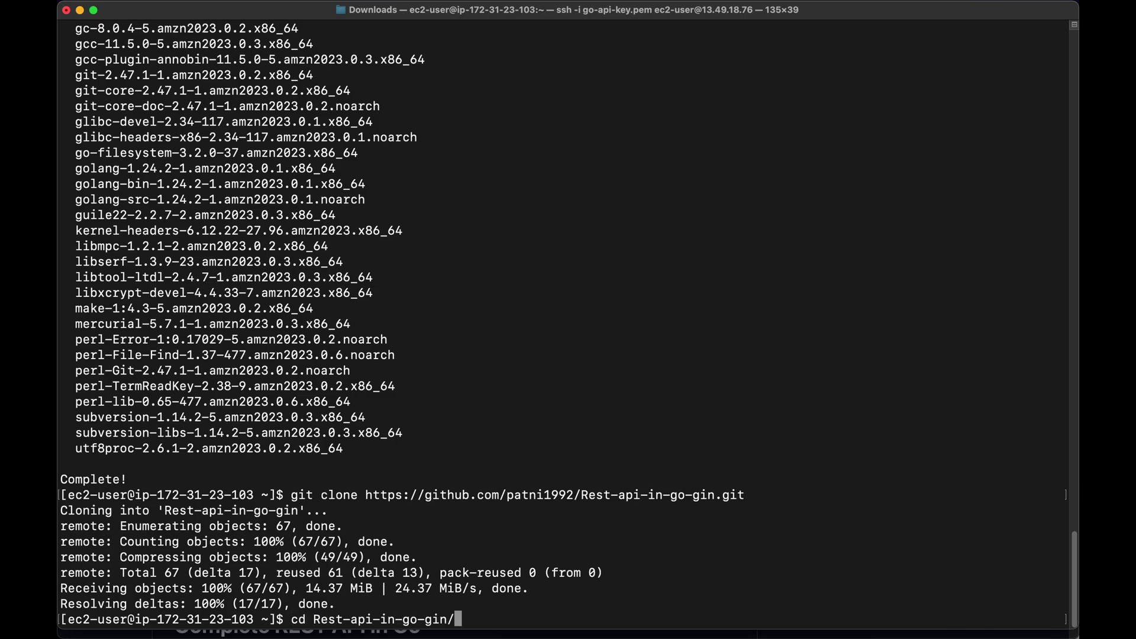
{"action": "key", "text": "Return"}
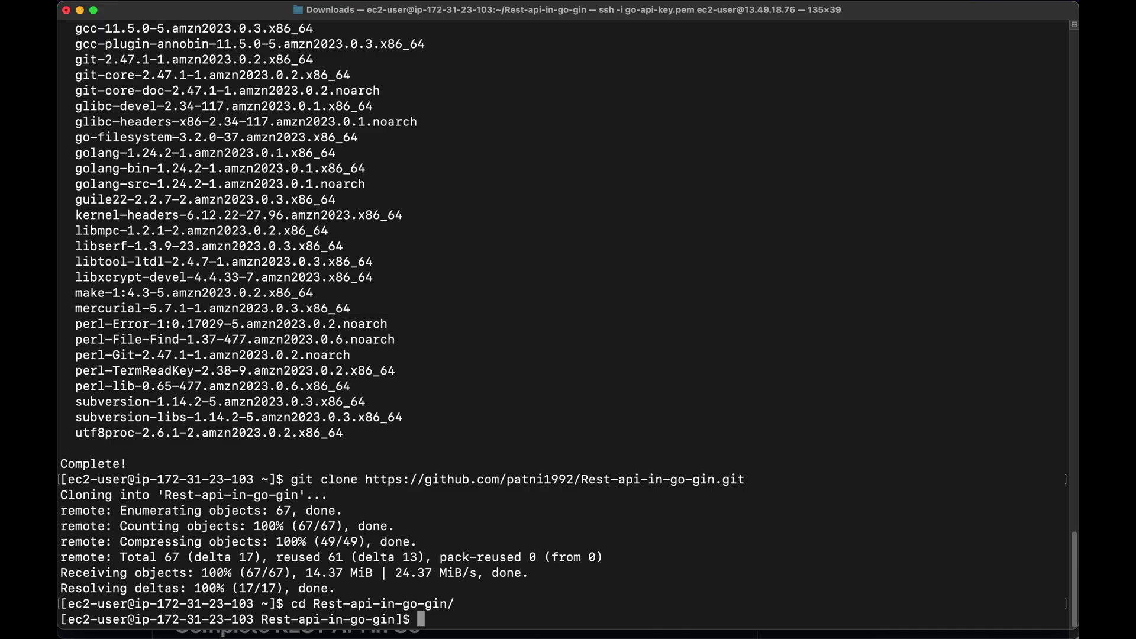
{"action": "type", "text": "go run ./cmd/migrate up"}
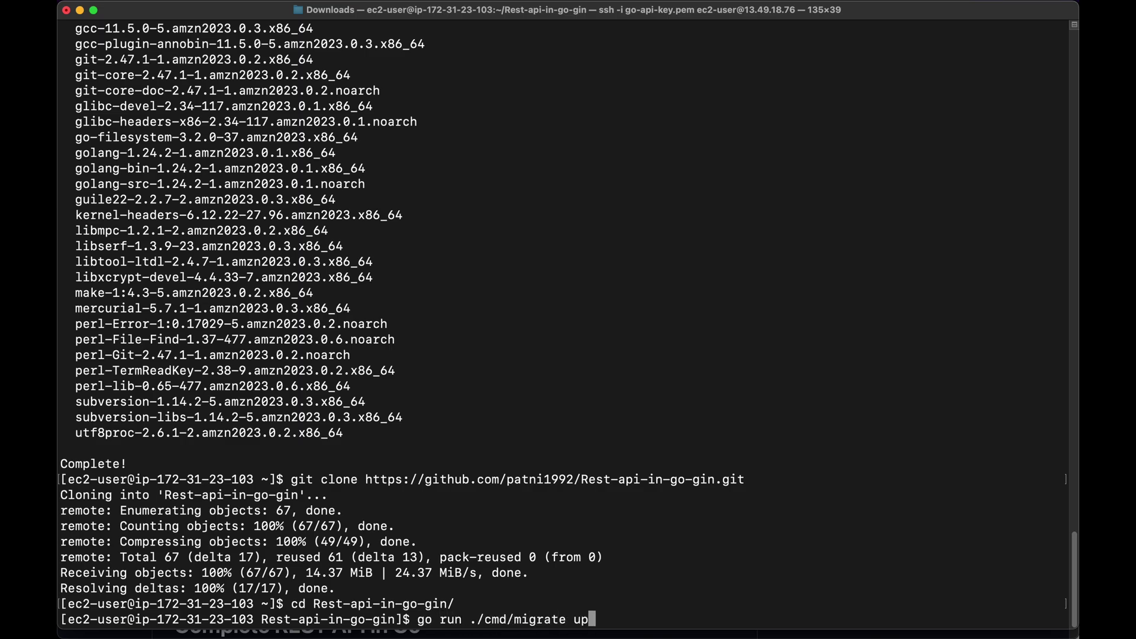
Run the migrations, build events-api from ./cmd/api/, and make it executable with chmod +x
{"action": "key", "text": "Return"}
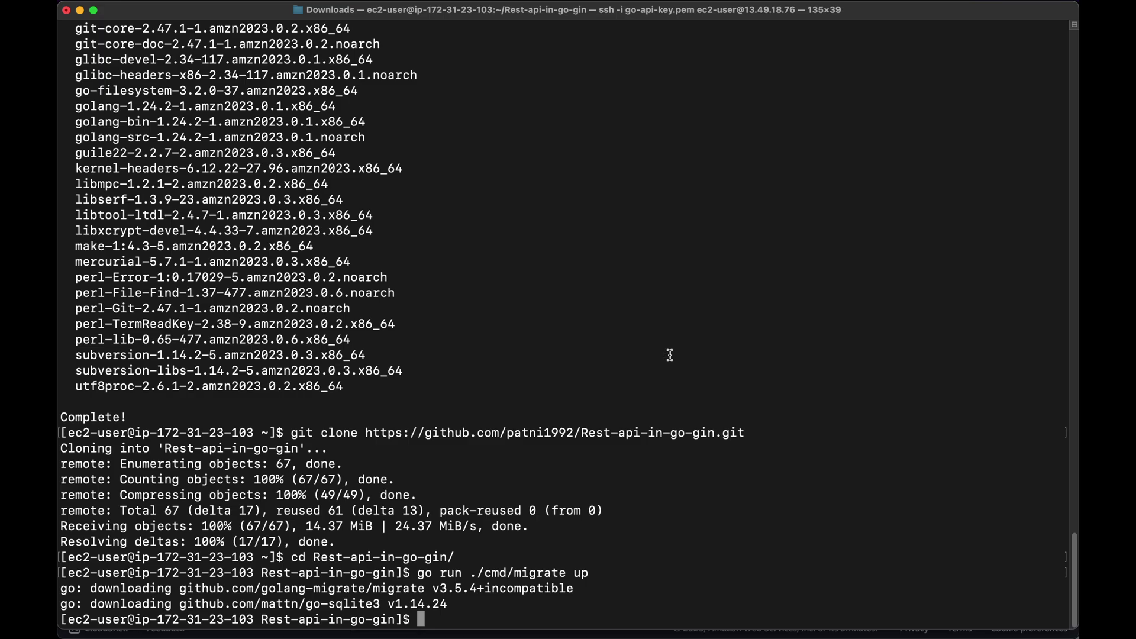
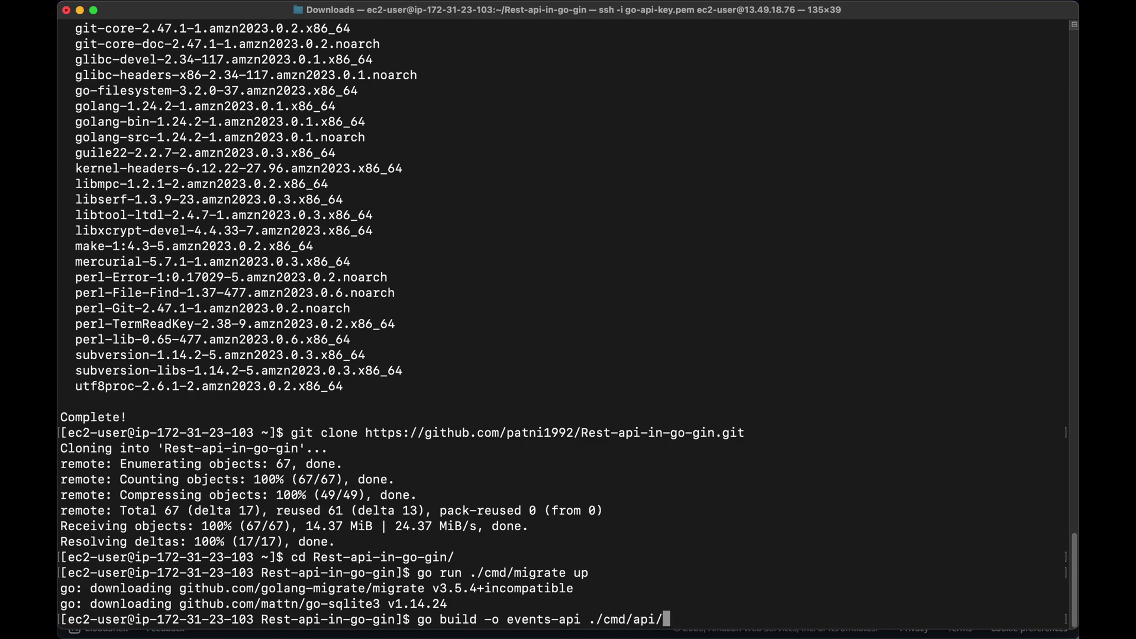
{"action": "key", "text": "Return"}
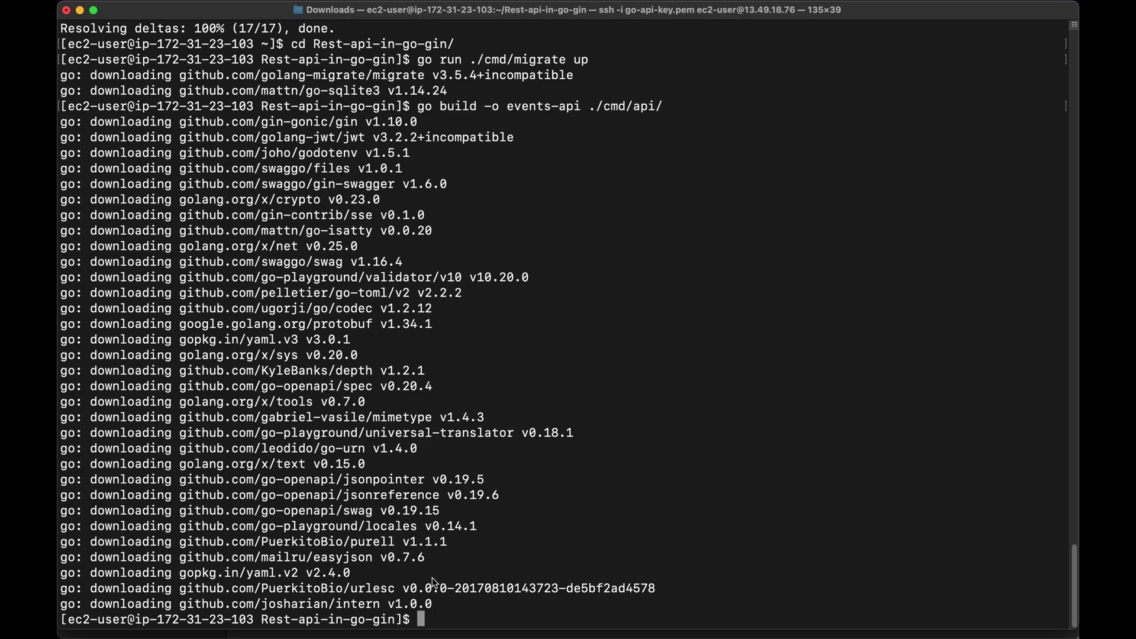
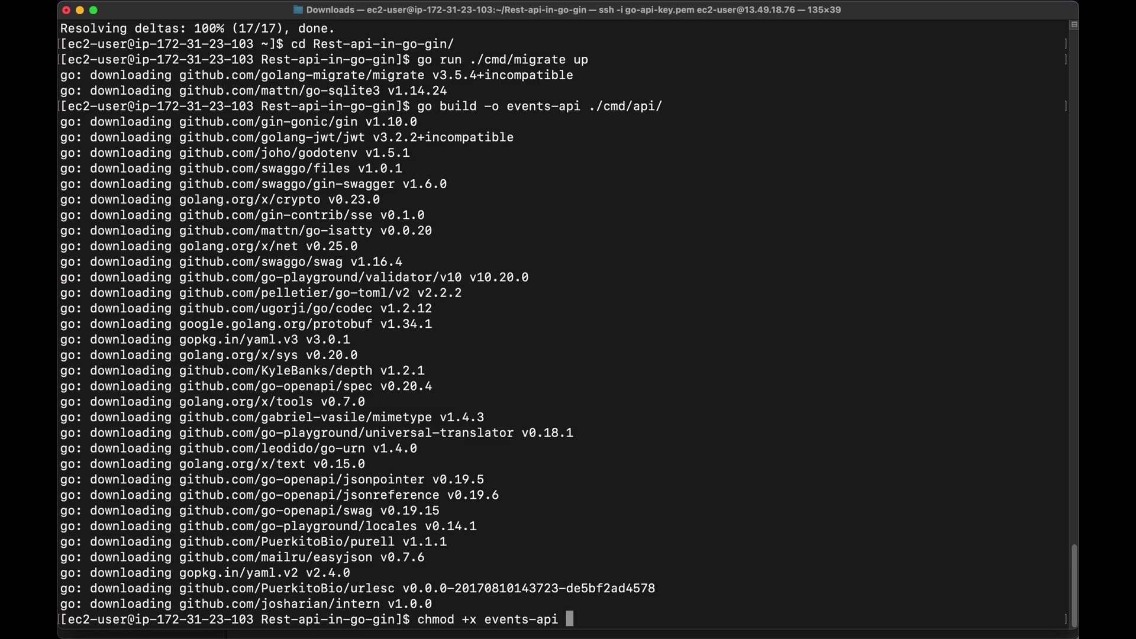
{"action": "key", "text": "Return"}
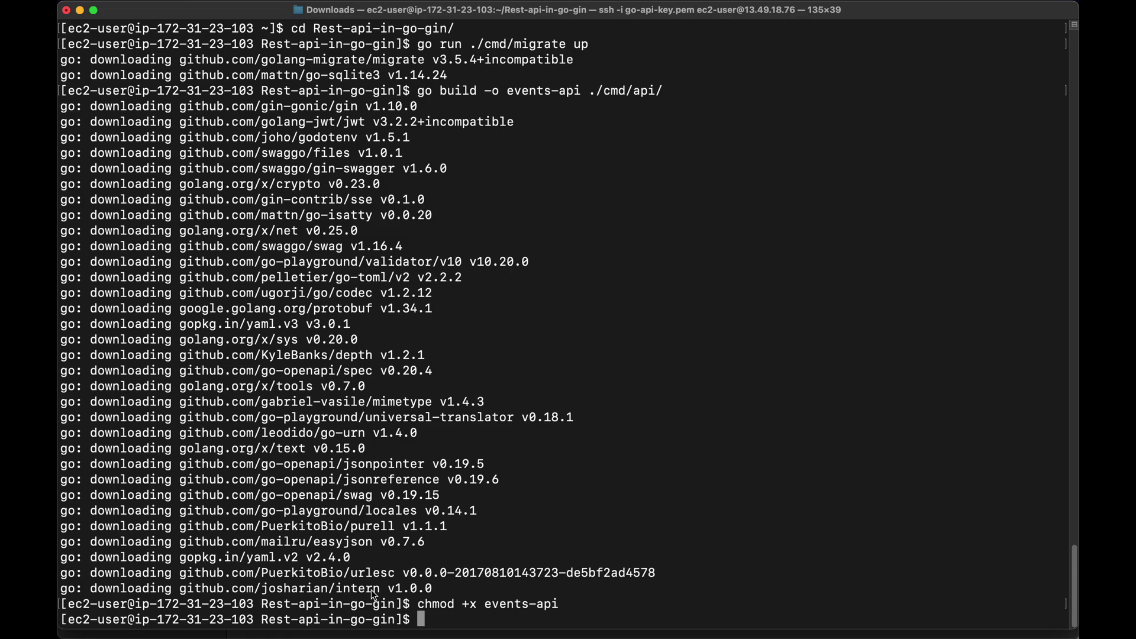
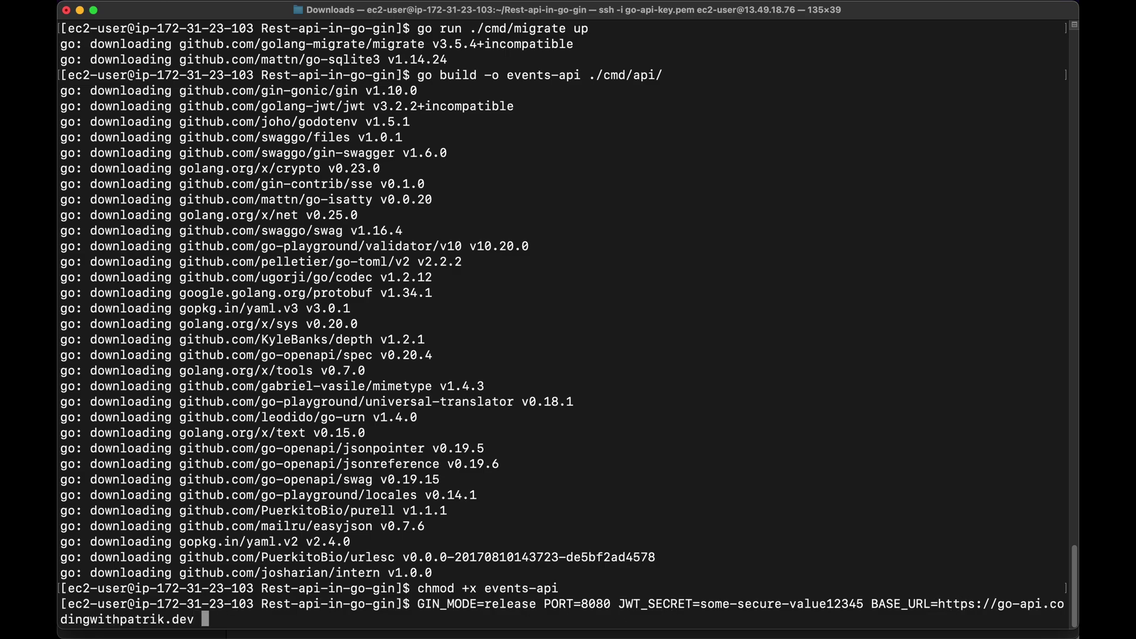
Start ./events-api in the background with nohup, sending all output to events-api.log
{"action": "type", "text": "nohup ./events-api"}
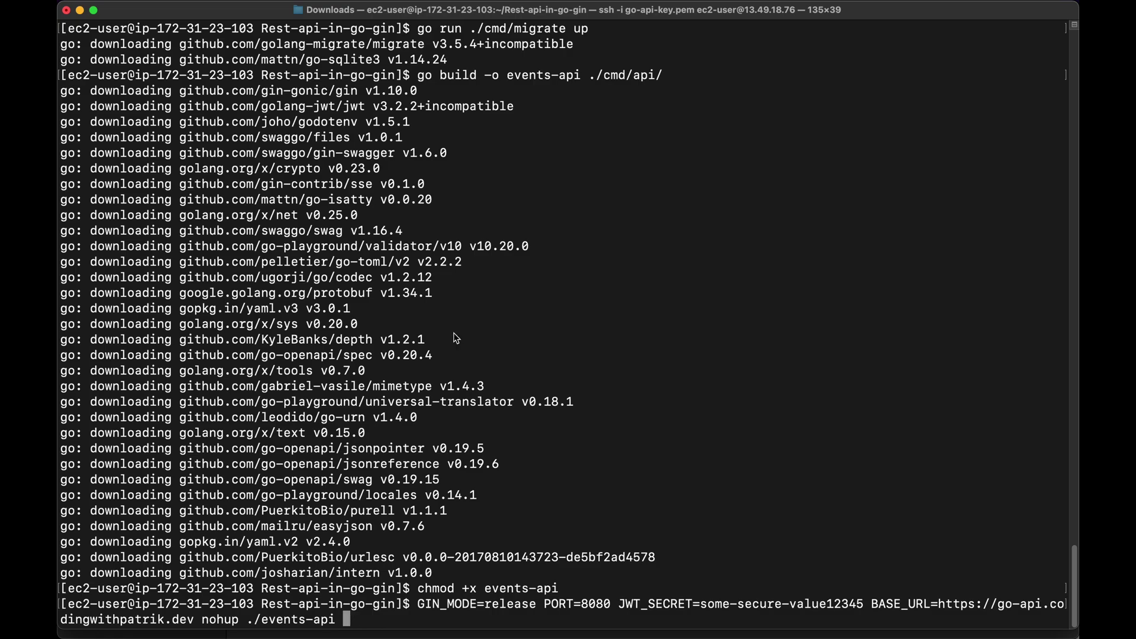
{"action": "type", "text": "> events-api.log "}
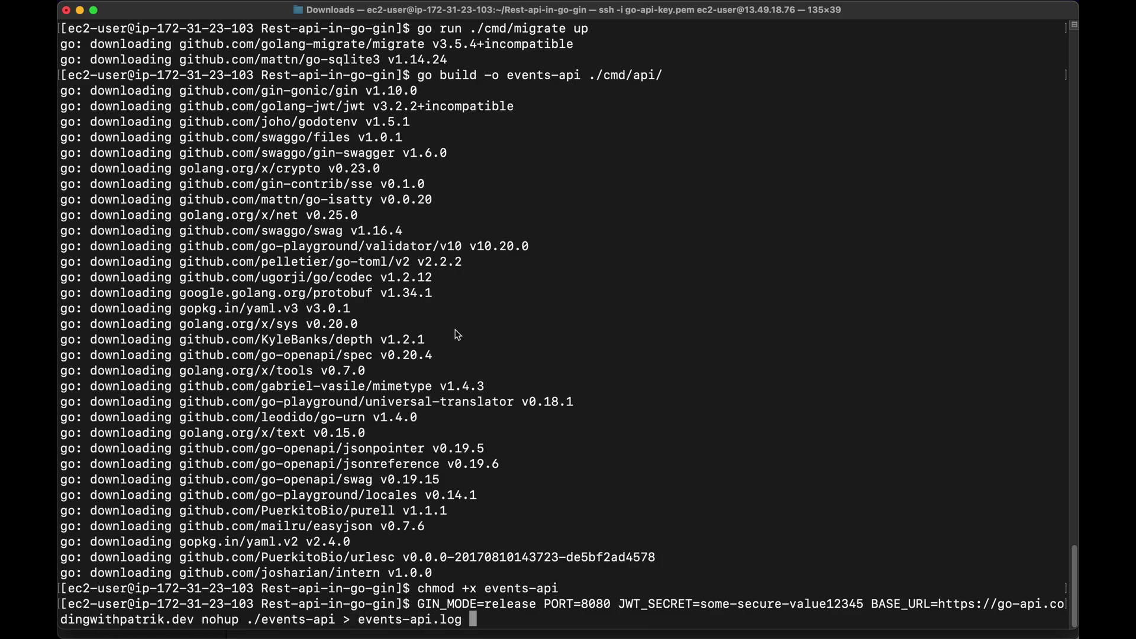
{"action": "type", "text": "2>&1 &"}
{"action": "key", "text": "Return"}
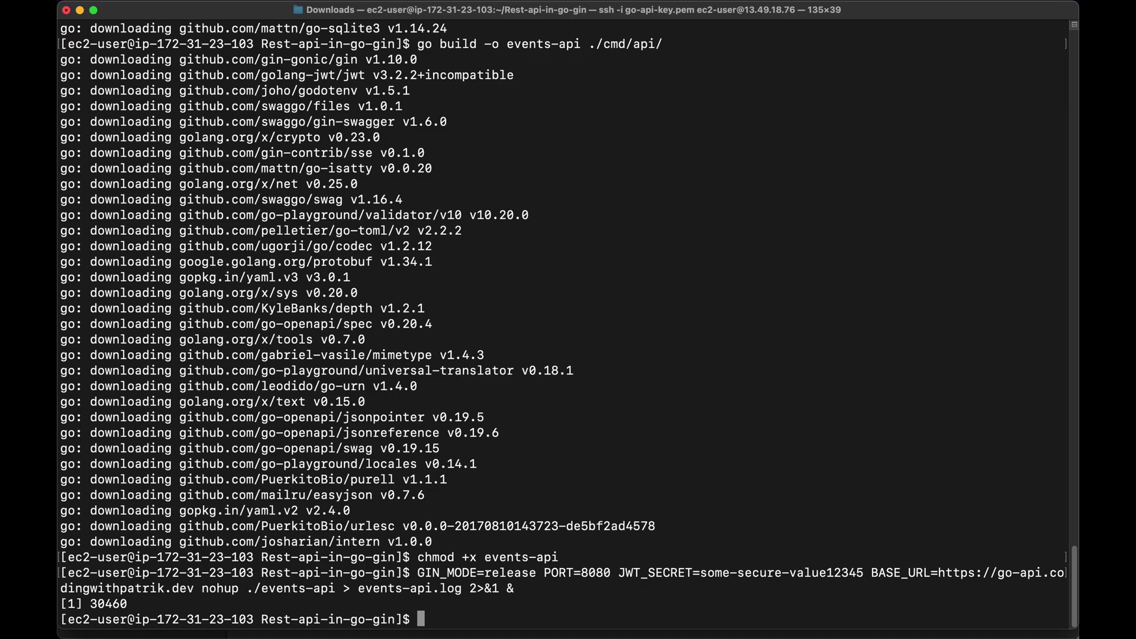
{"action": "type", "text": "curl -v localho"}
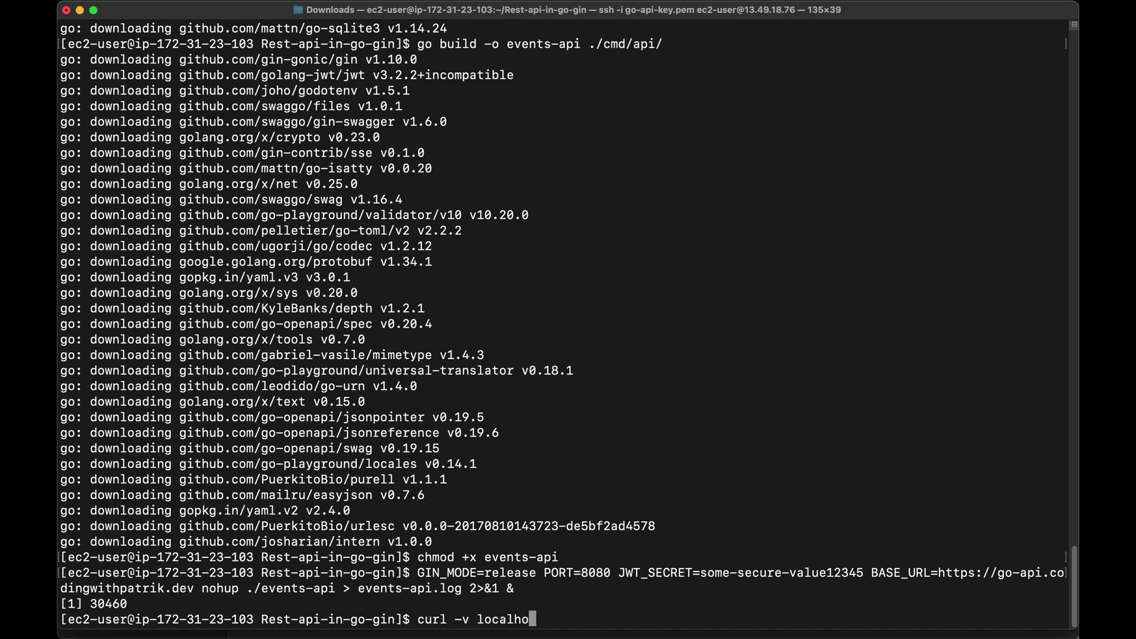
{"action": "type", "text": "st:8080/api/v"}
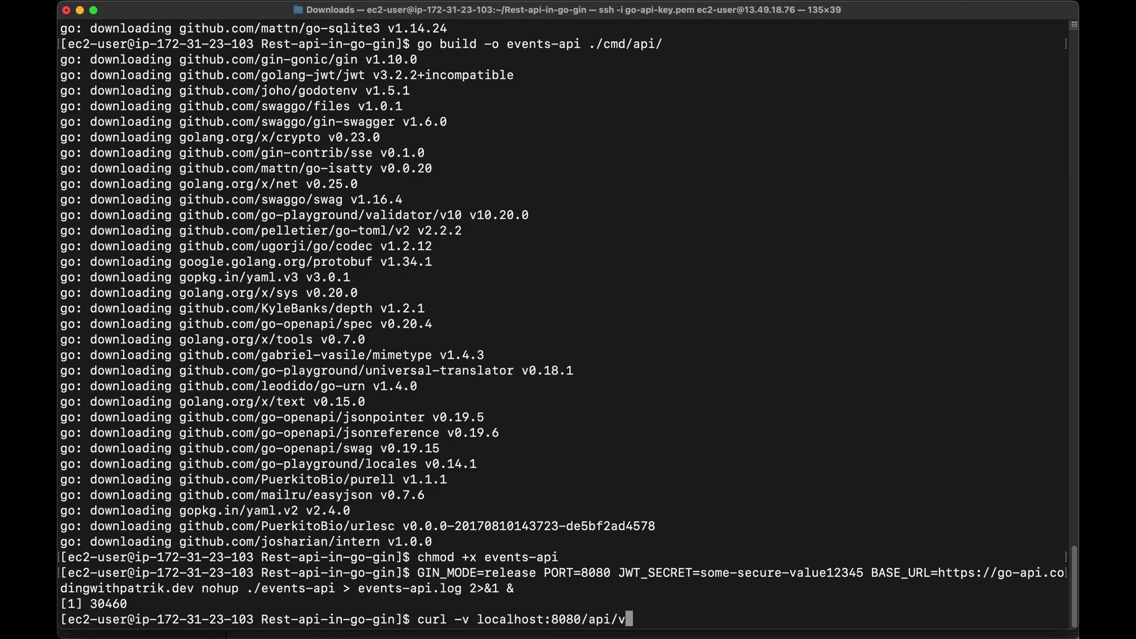
{"action": "type", "text": "1/events"}
Confirm localhost:8080/api/v1/events returns HTTP 200 OK and ps aux shows events-api running
{"action": "key", "text": "Return"}
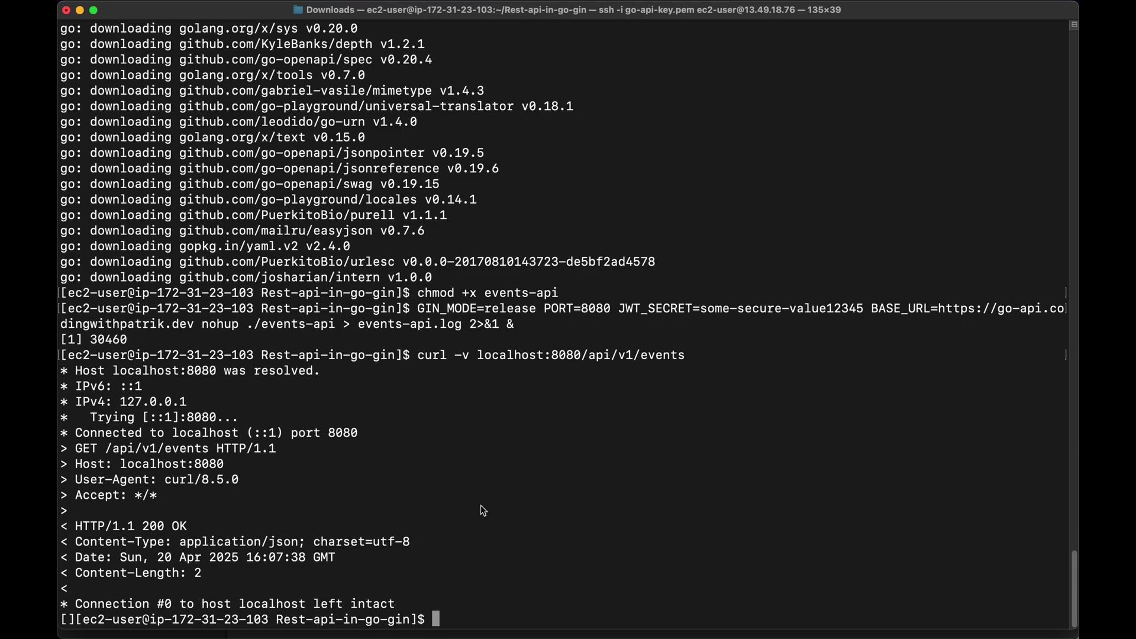
{"action": "type", "text": "ps aux | grep events-api"}
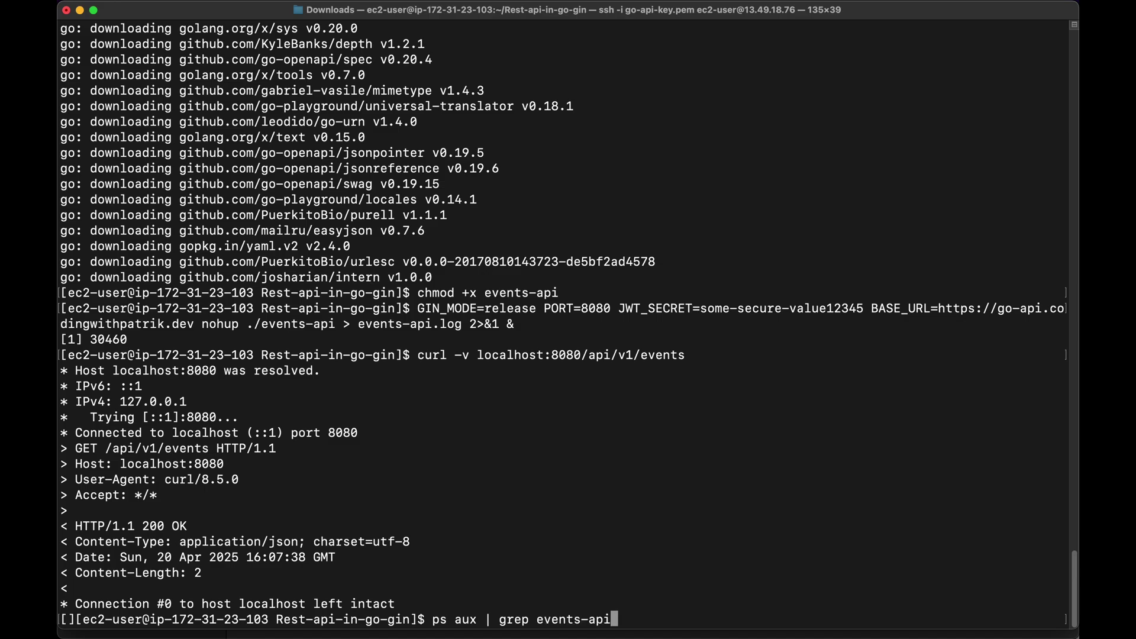
{"action": "key", "text": "Return"}
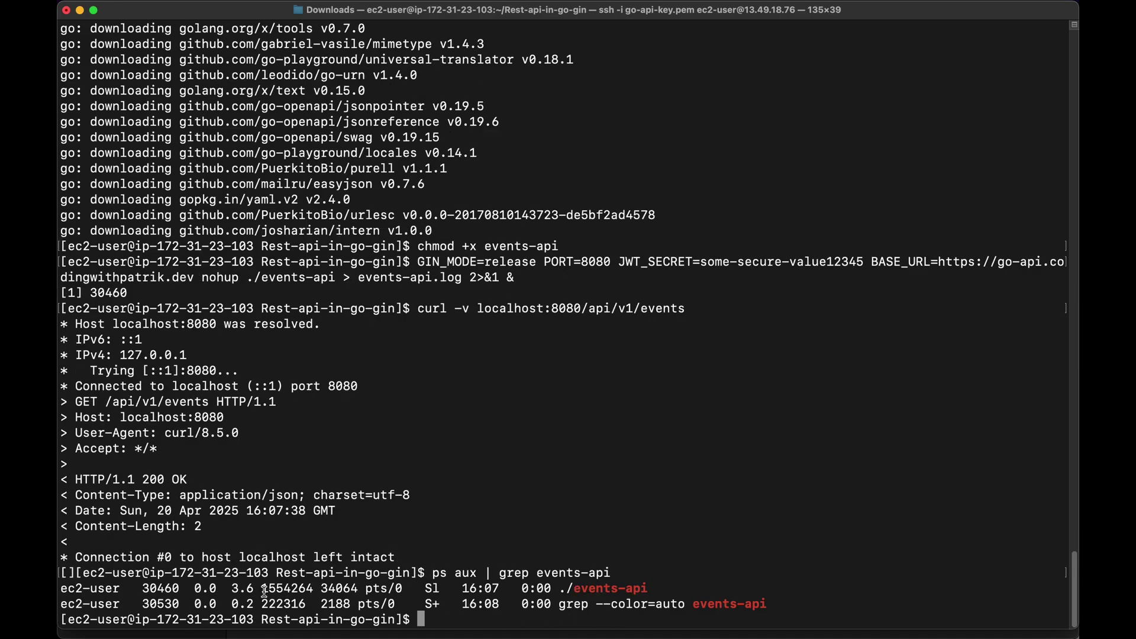
{"action": "type", "text": "kill"}
{"action": "key", "text": "BackSpace"}
{"action": "key", "text": "BackSpace"}
{"action": "key", "text": "BackSpace"}
{"action": "key", "text": "BackSpace"}
{"action": "key", "text": "BackSpace"}
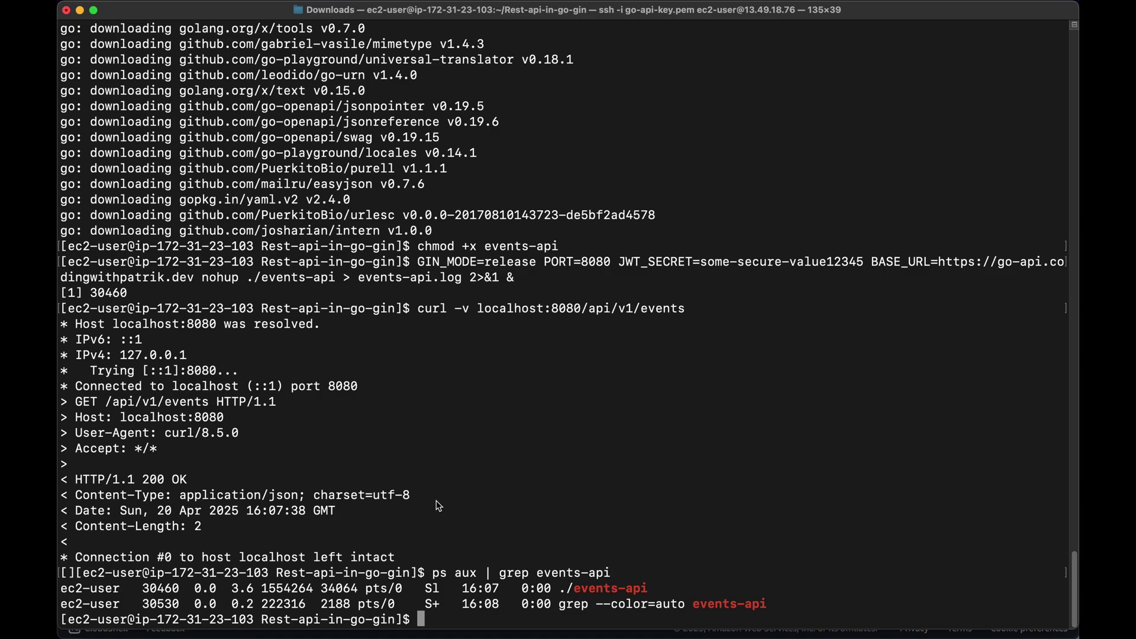
{"action": "key", "text": "super+Tab"}
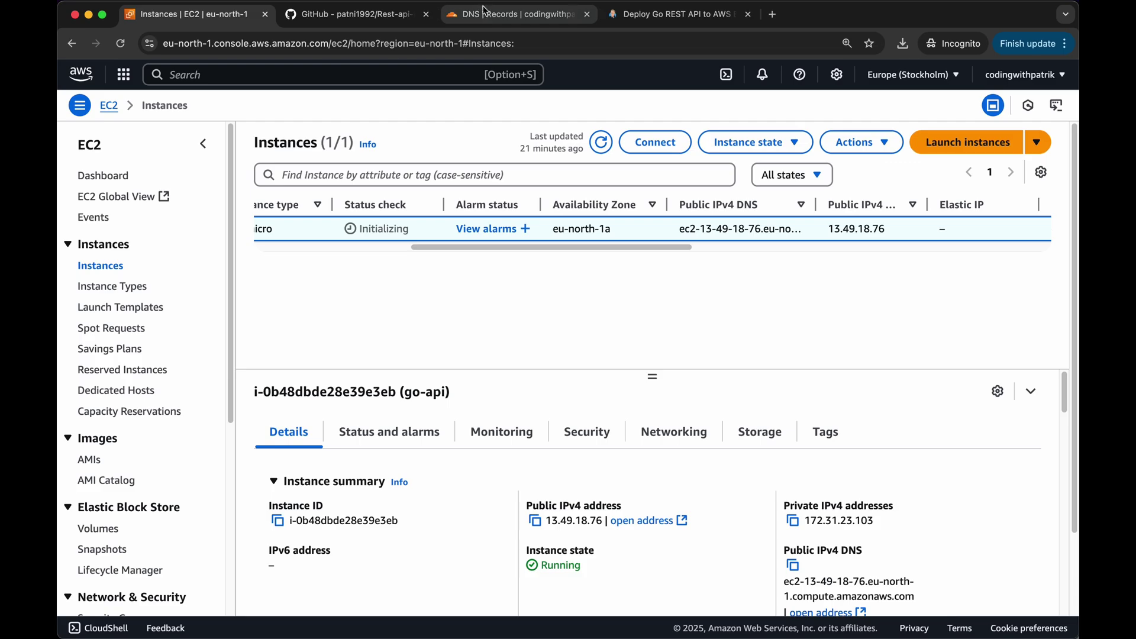
On Cloudflare DNS Records, start a new A record named go-api
{"action": "left_click", "coordinate": [483, 18]}
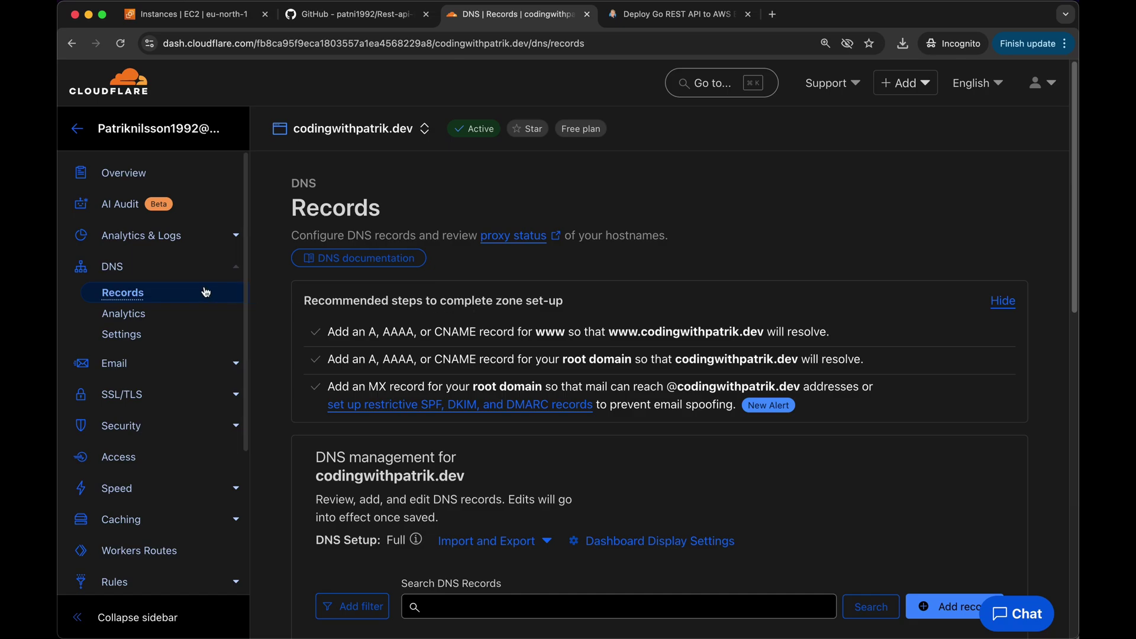
{"action": "scroll", "coordinate": [834, 482], "scroll_direction": "down", "scroll_amount": 1}
{"action": "left_click", "coordinate": [950, 608]}
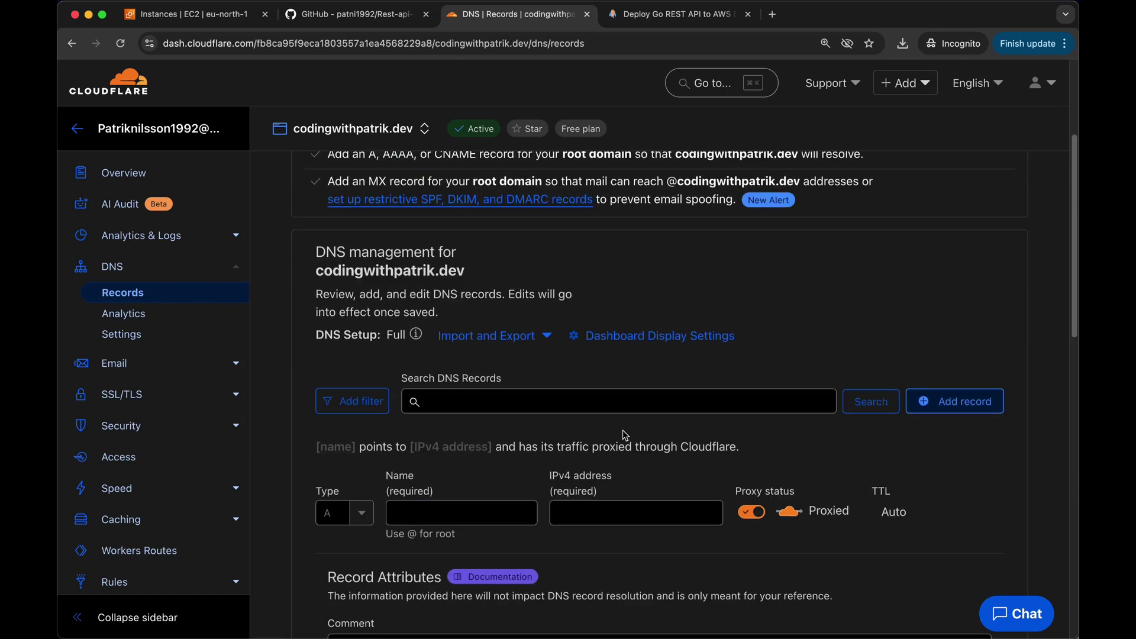
{"action": "left_click", "coordinate": [363, 542]}
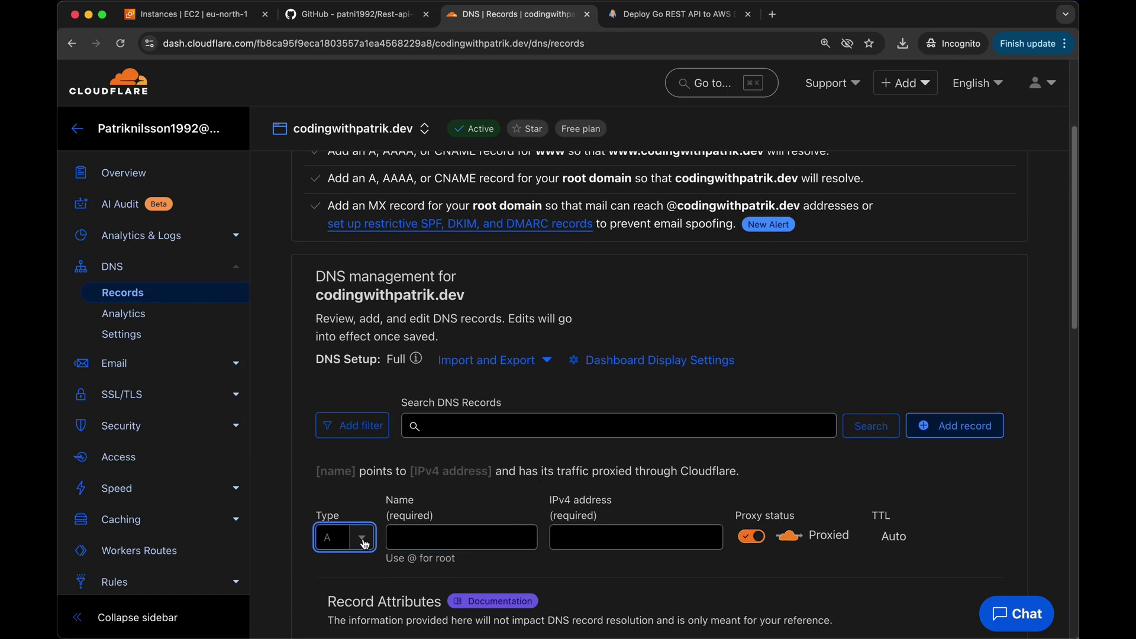
{"action": "left_click", "coordinate": [390, 538]}
{"action": "type", "text": "go-api"}
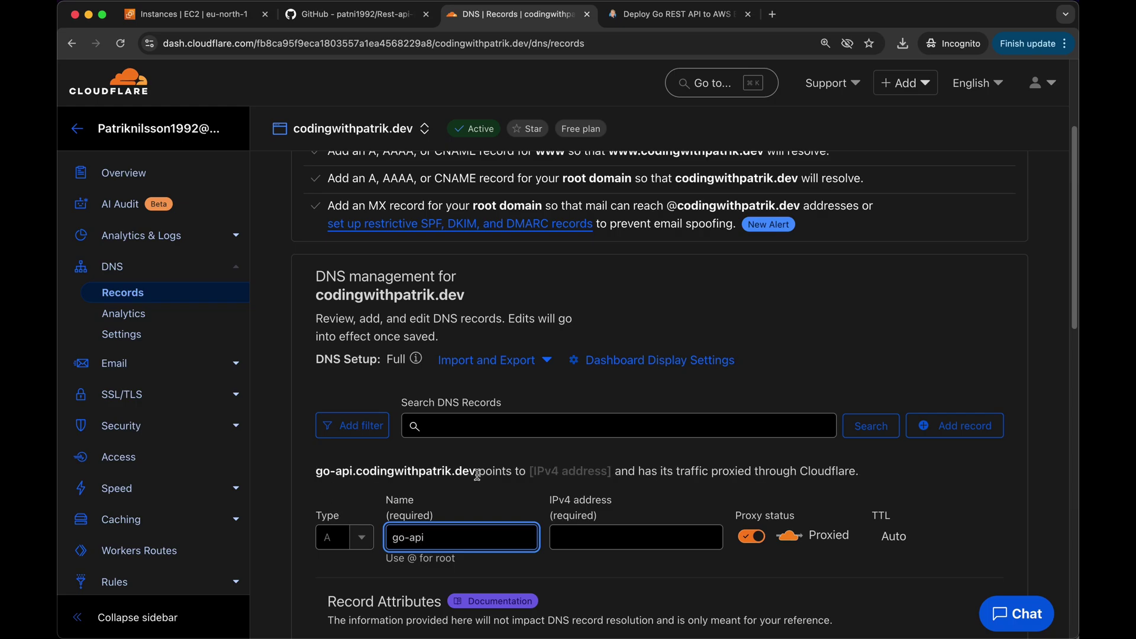
{"action": "left_click", "coordinate": [671, 535]}
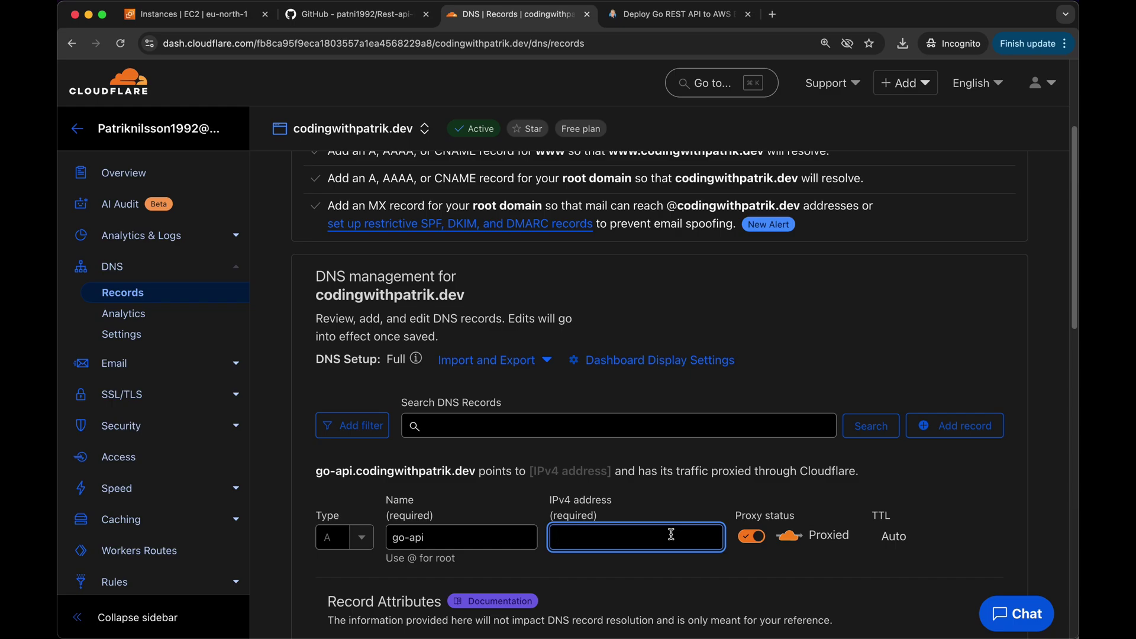
Copy the instance's public IP 13.49.18.76 from EC2 into the record and save it proxied
{"action": "left_click", "coordinate": [210, 17]}
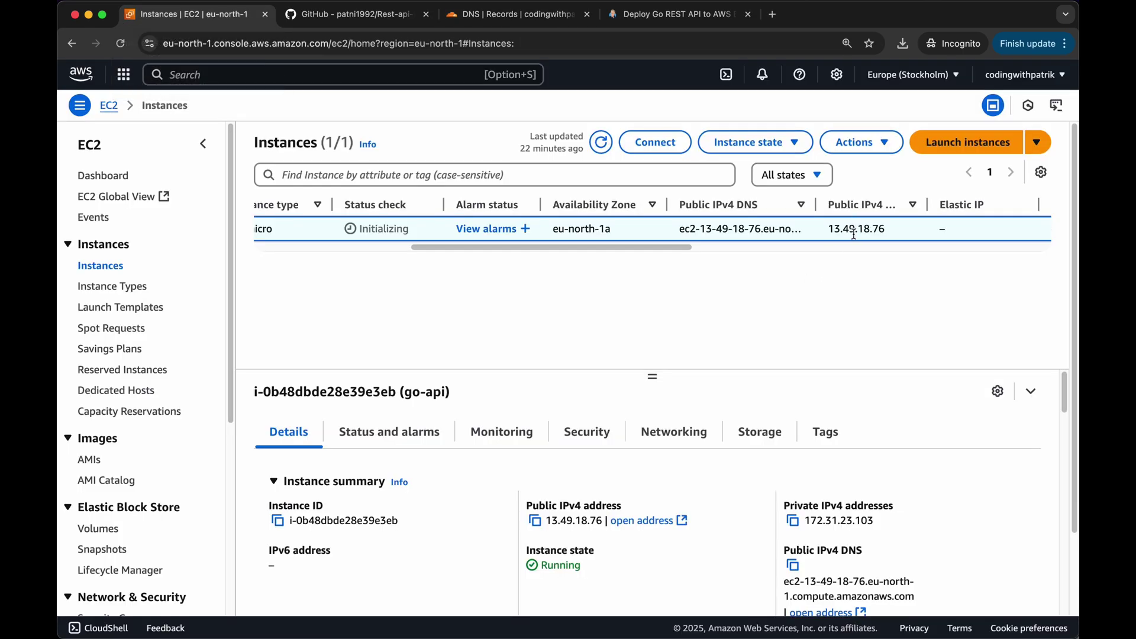
{"action": "left_click_drag", "start_coordinate": [829, 229], "coordinate": [889, 229]}
{"action": "key", "text": "super+c"}
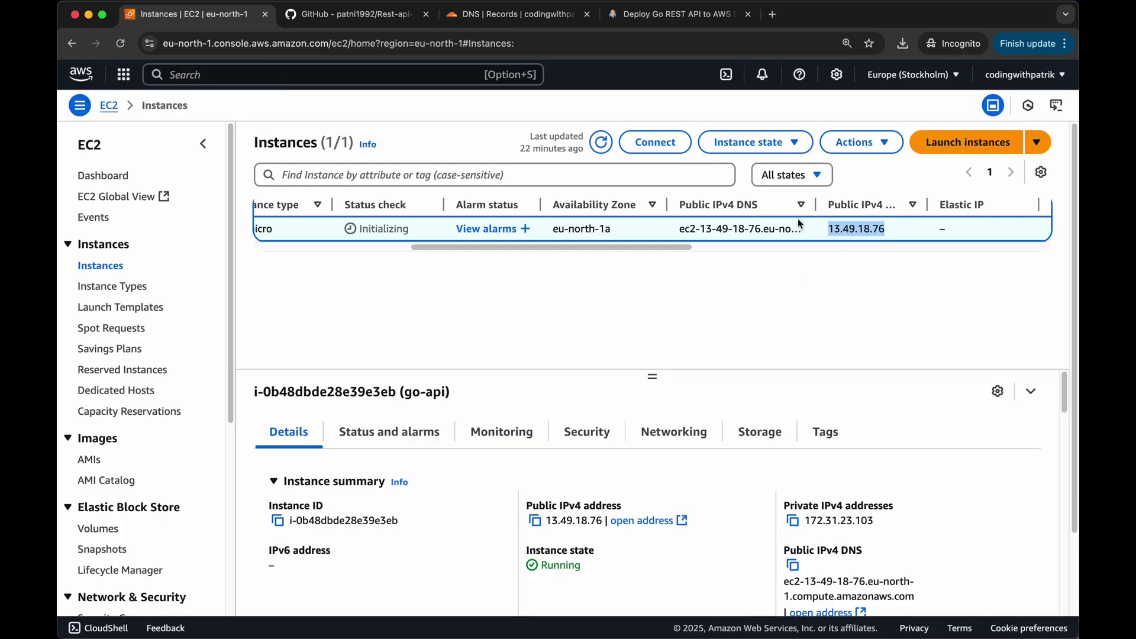
{"action": "left_click", "coordinate": [514, 15]}
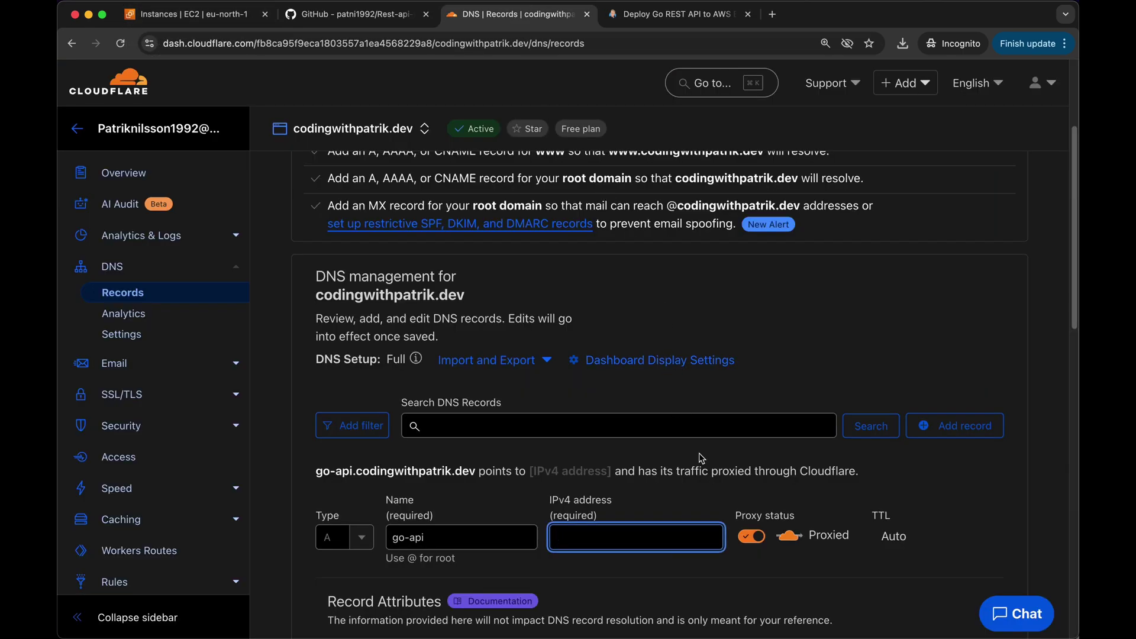
{"action": "key", "text": "super+v"}
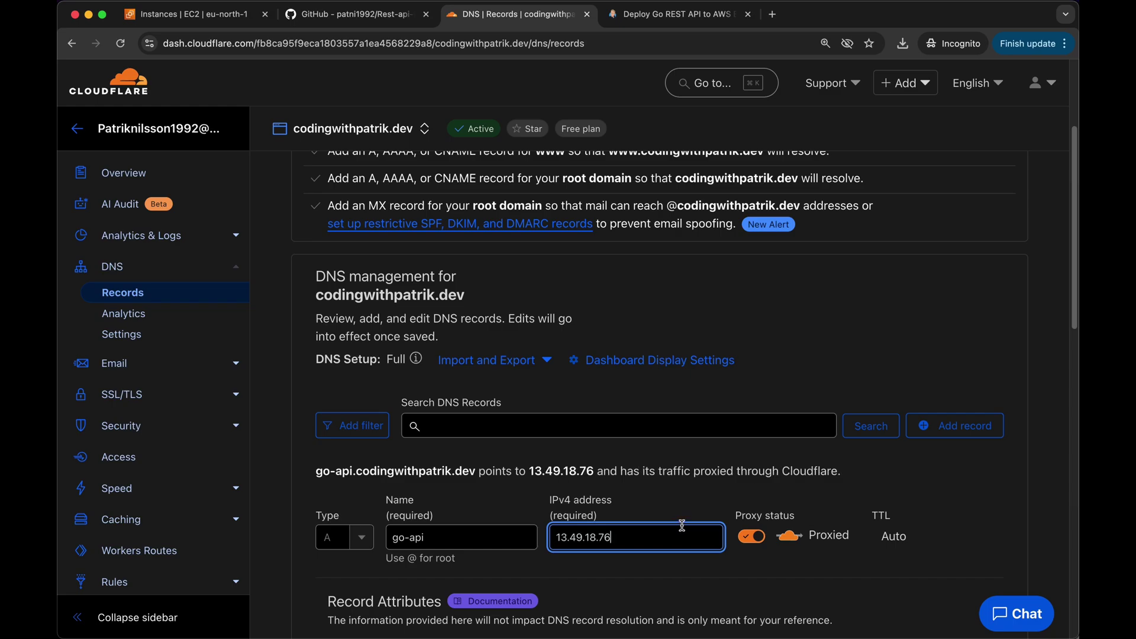
{"action": "scroll", "coordinate": [678, 527], "scroll_direction": "down", "scroll_amount": 3}
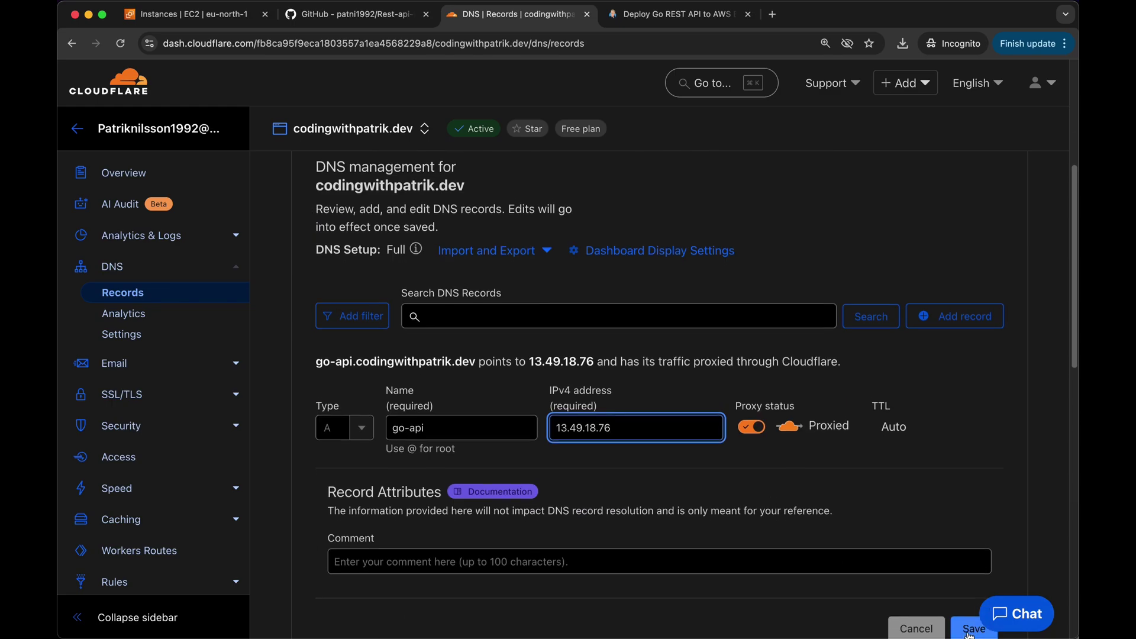
{"action": "left_click", "coordinate": [971, 632]}
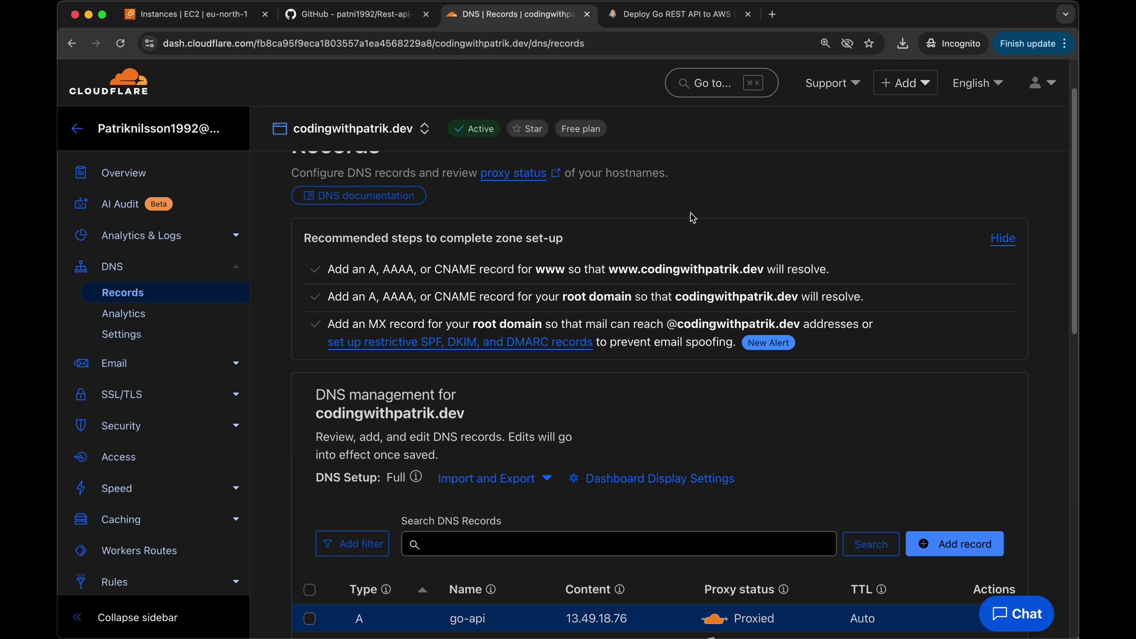
Check go-api.codingwithpatrik.dev A-record propagation on whatsmydns.net, searching twice to refresh results
{"action": "left_click", "coordinate": [355, 14]}
{"action": "left_click", "coordinate": [371, 36]}
{"action": "type", "text": "wha"}
{"action": "key", "text": "Return"}
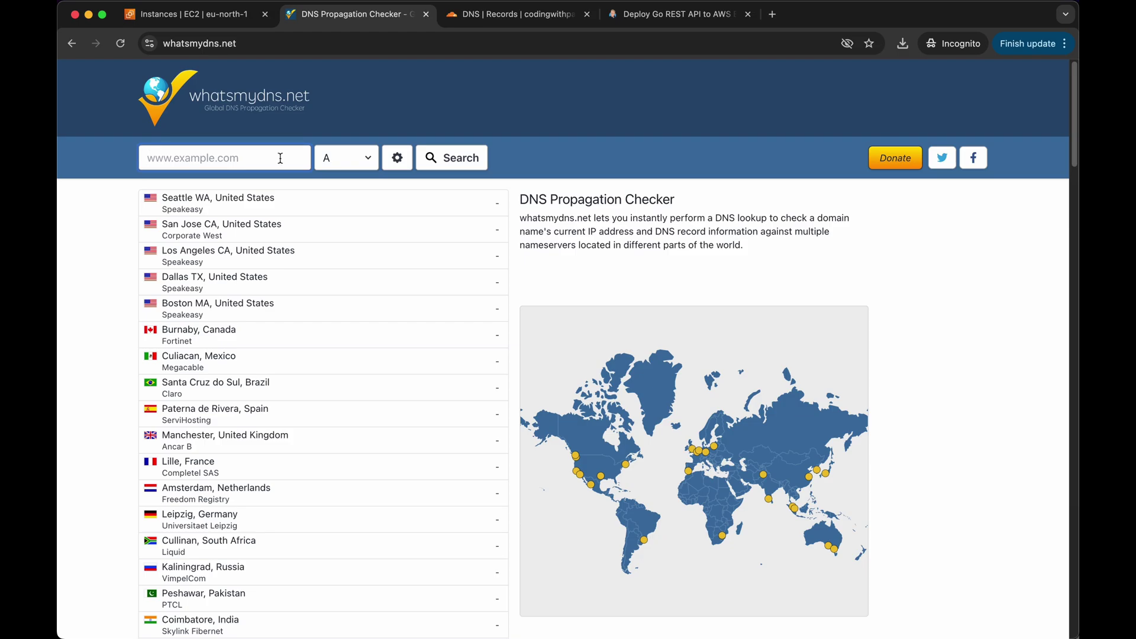
{"action": "type", "text": "go-api.codingwithpatrik.dev"}
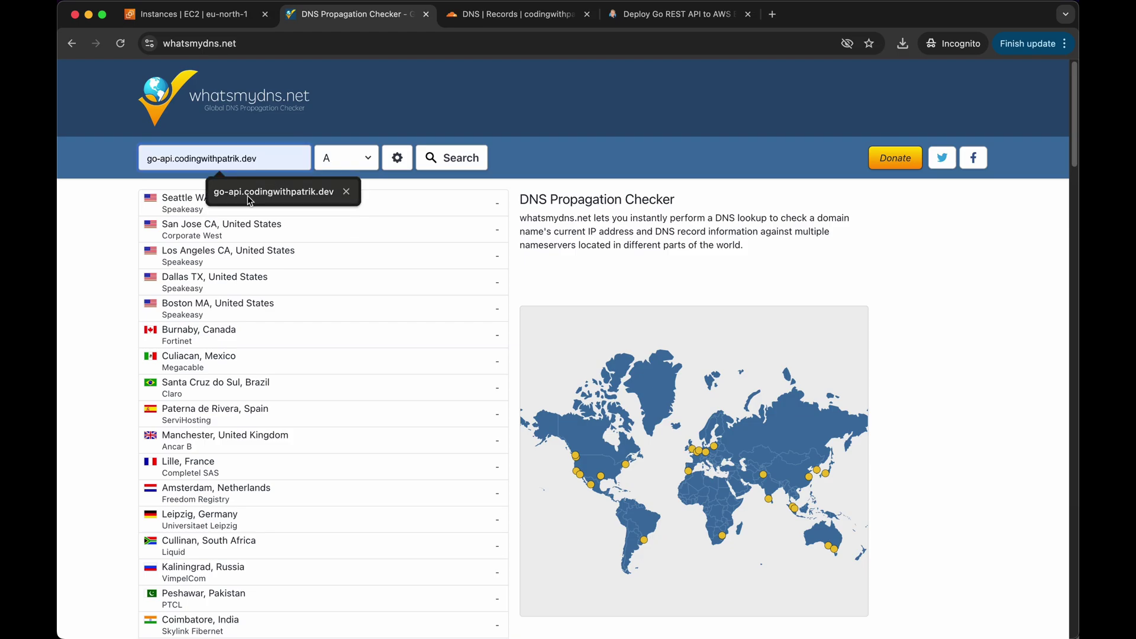
{"action": "left_click", "coordinate": [253, 199]}
{"action": "left_click", "coordinate": [287, 157]}
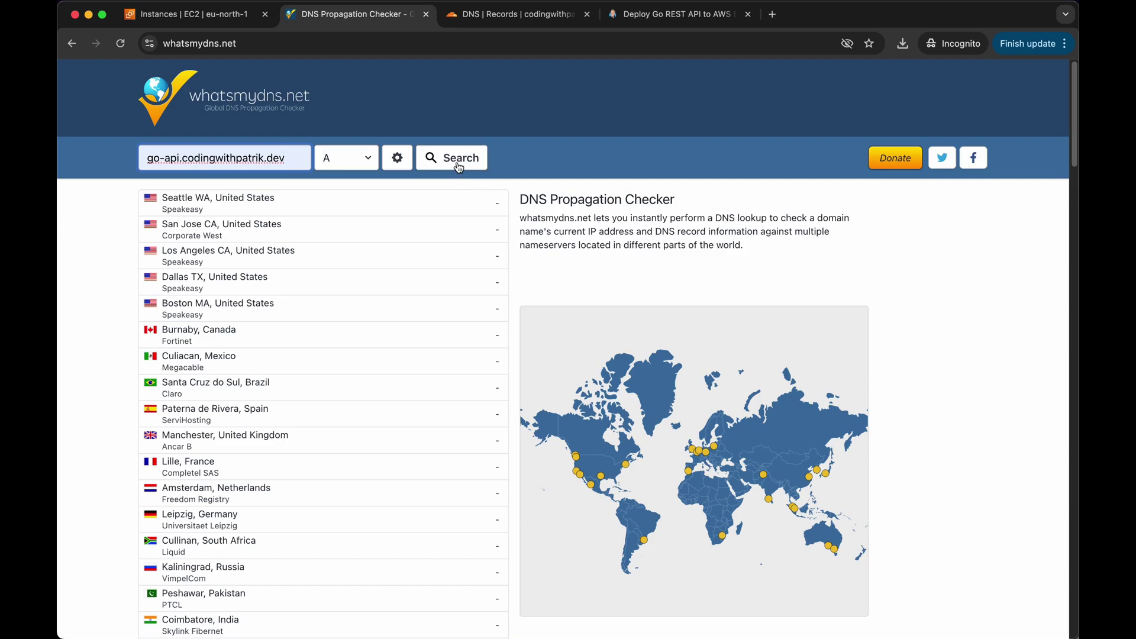
{"action": "left_click", "coordinate": [459, 168]}
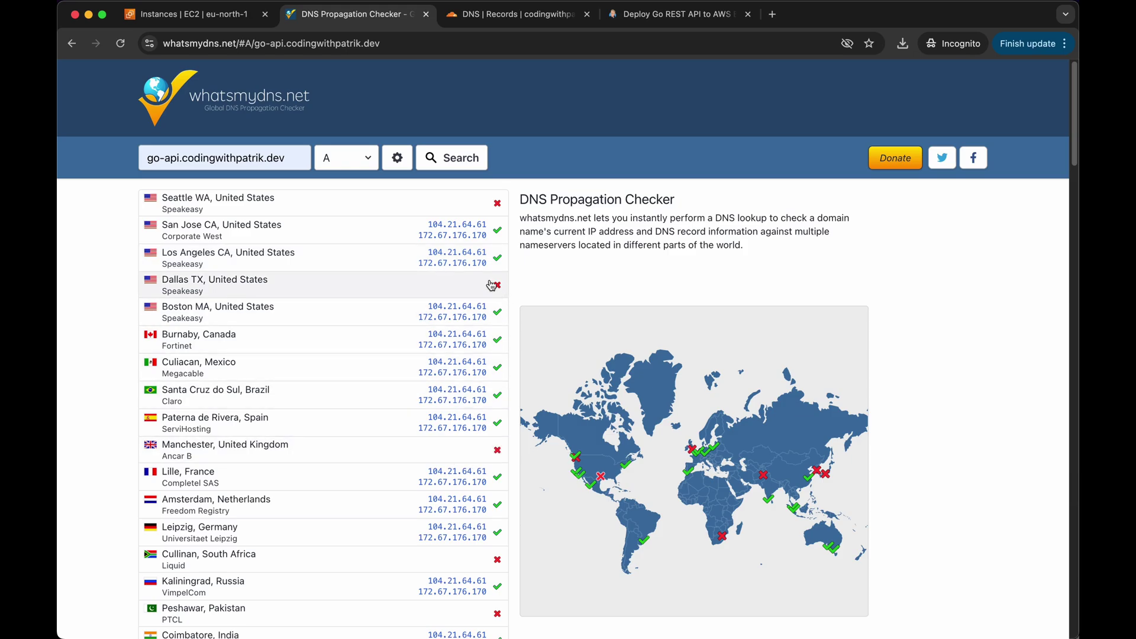
{"action": "left_click", "coordinate": [469, 164]}
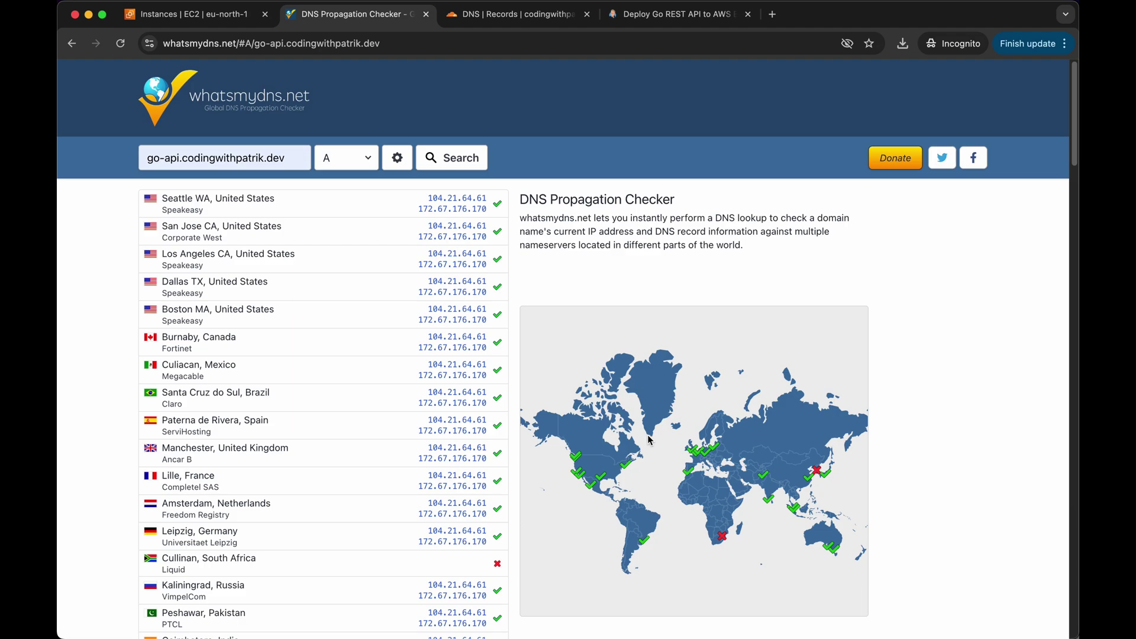
{"action": "key", "text": "super+Tab"}
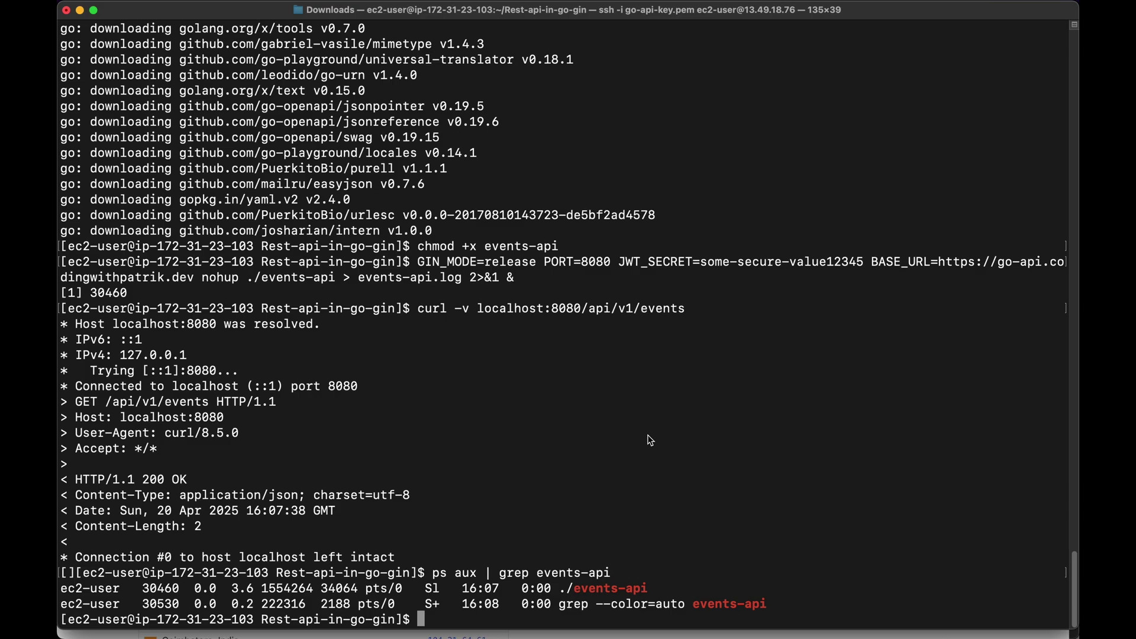
Install nginx with sudo dnf, open /etc/nginx/nginx.conf in vim, and delete every line with :%d
{"action": "type", "text": "sudo dnf inst"}
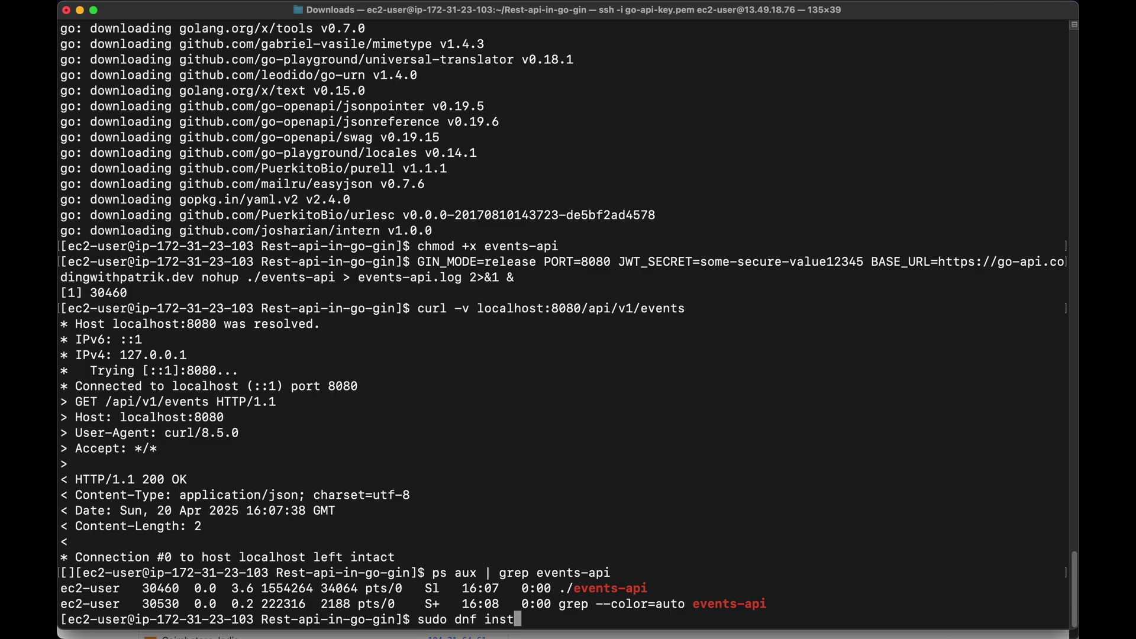
{"action": "type", "text": "all nginx -y"}
{"action": "key", "text": "Return"}
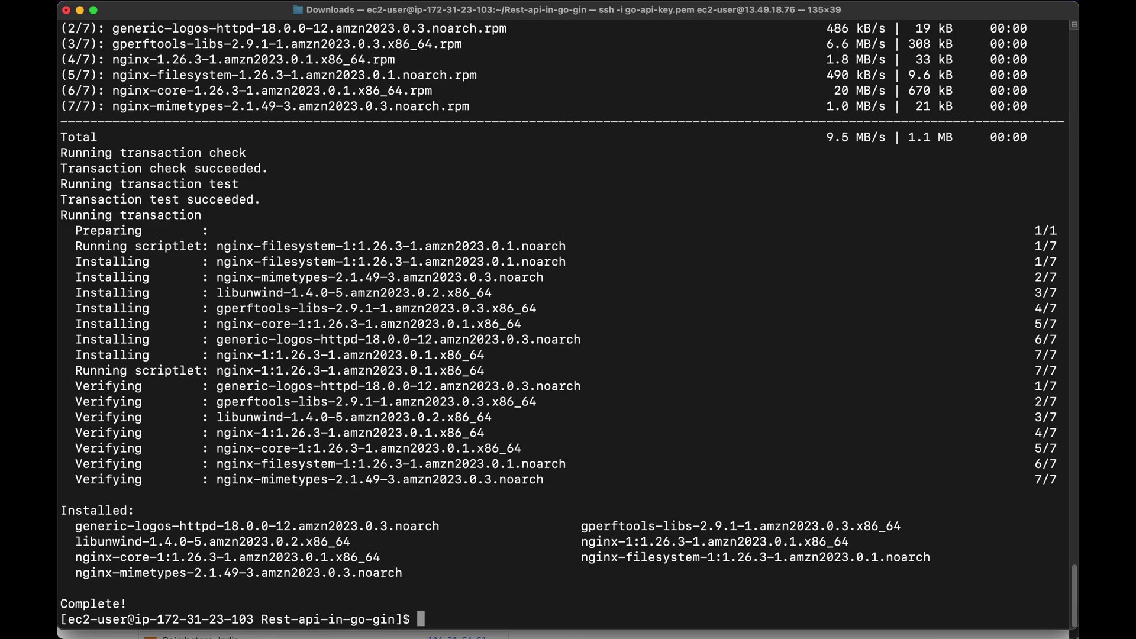
{"action": "type", "text": "sudo vim /etc/n"}
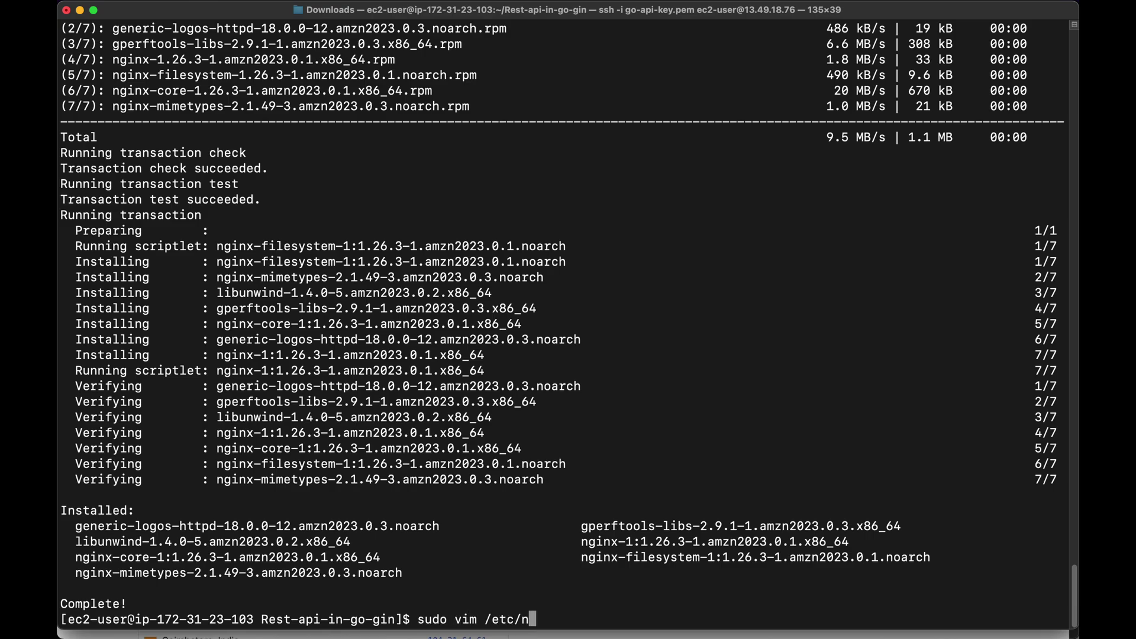
{"action": "type", "text": "ginx/nginx.conf"}
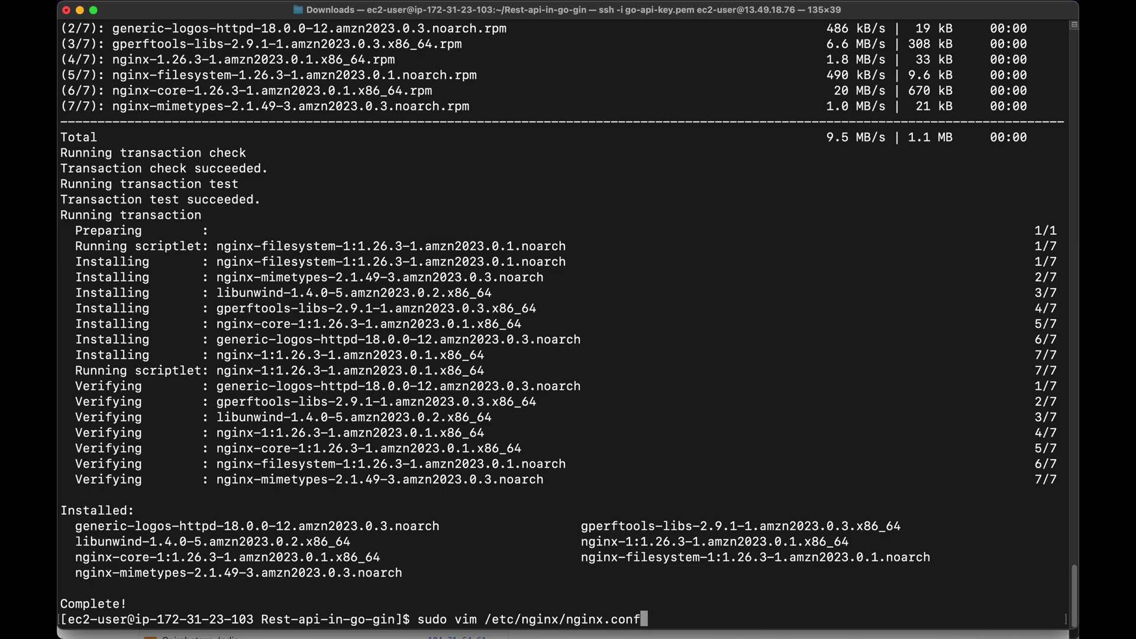
{"action": "key", "text": "Return"}
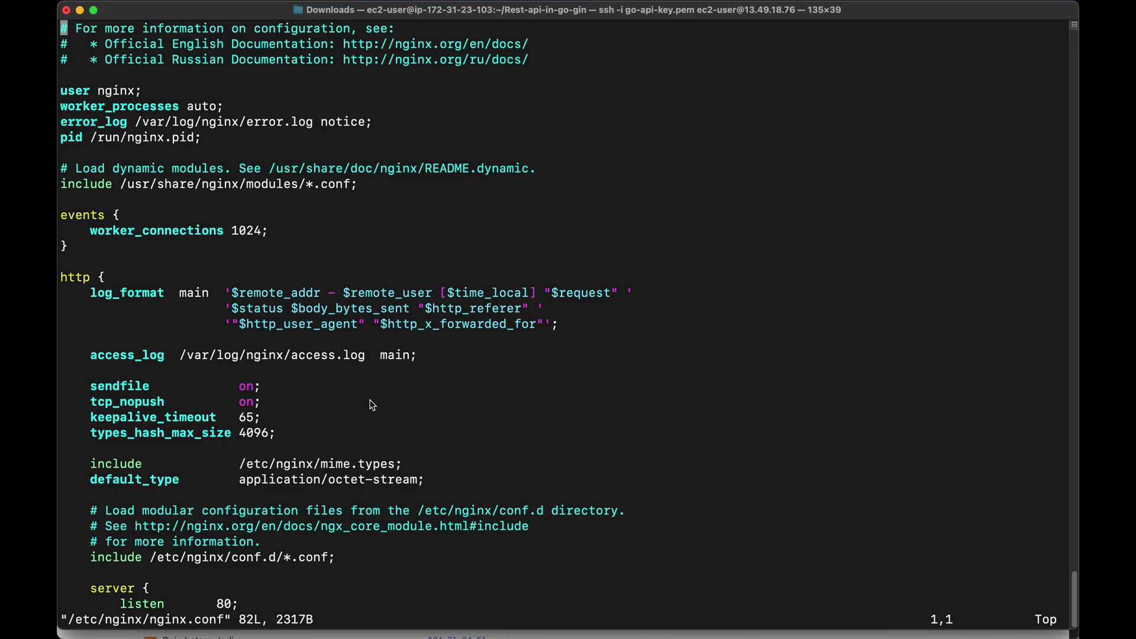
{"action": "key", "text": "i"}
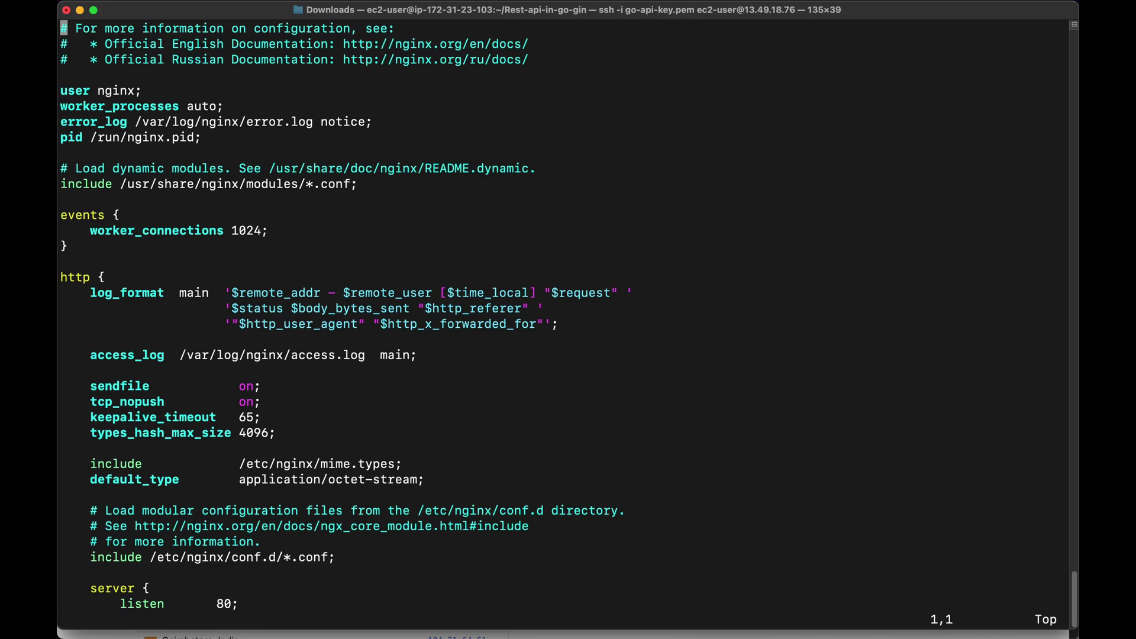
{"action": "type", "text": ":%d"}
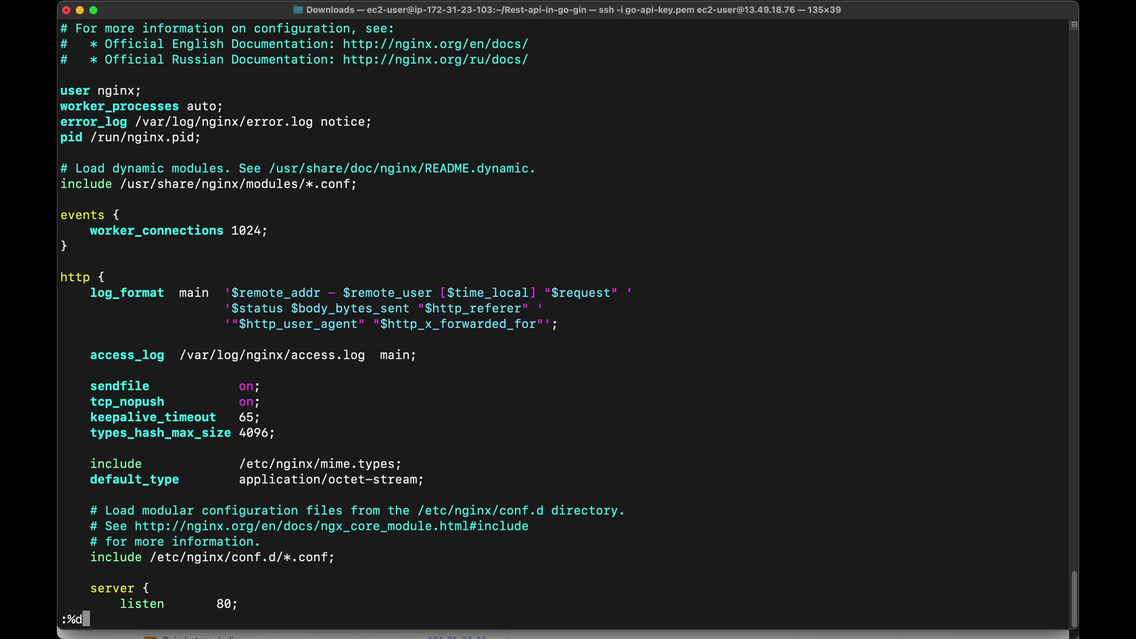
{"action": "key", "text": "Return"}
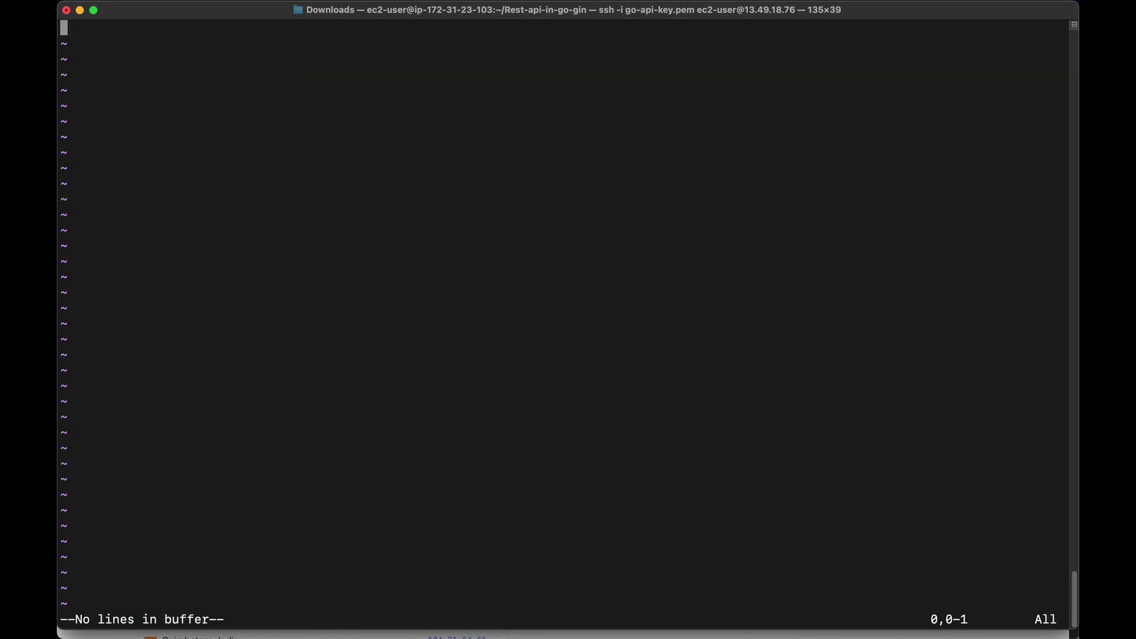